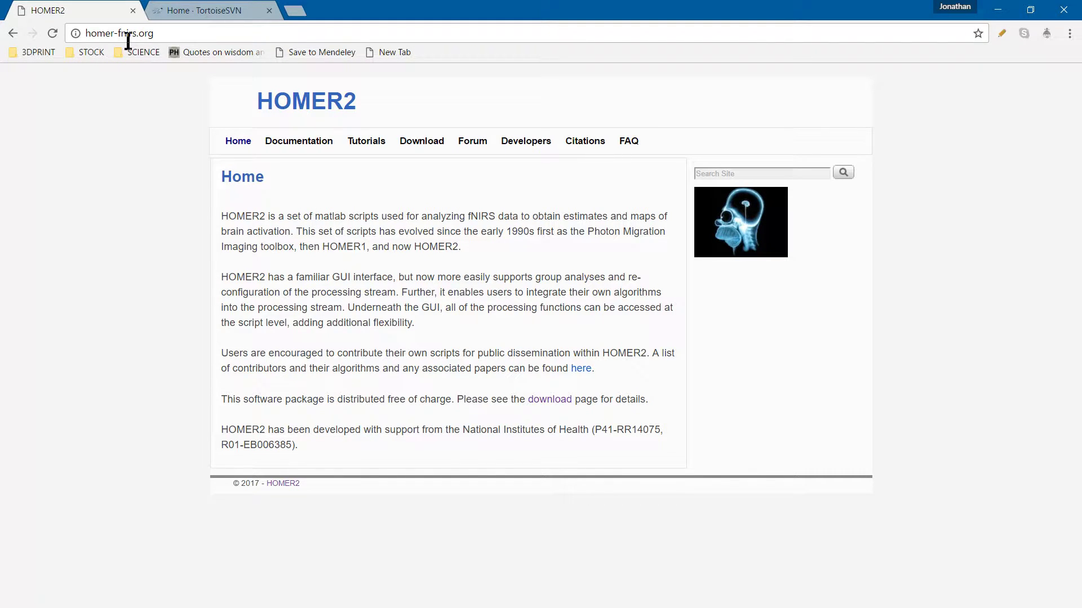
Step: Follow the HOMER2 site's Download link to the NITRC Homer2 project page offering homer2_2_1_20160205.zip
drag(86, 34, 157, 37)
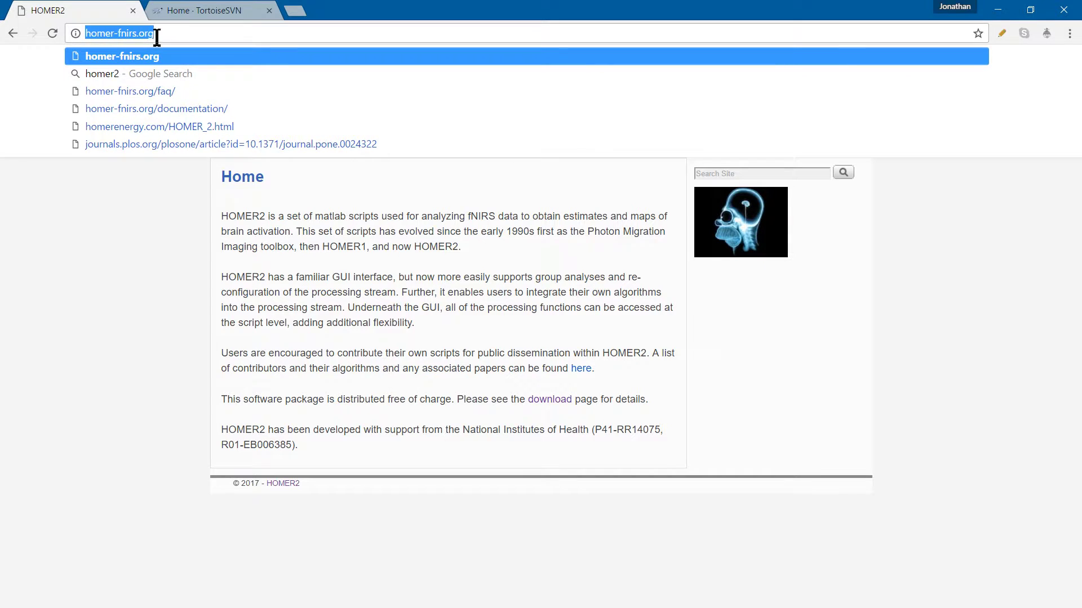
click(281, 260)
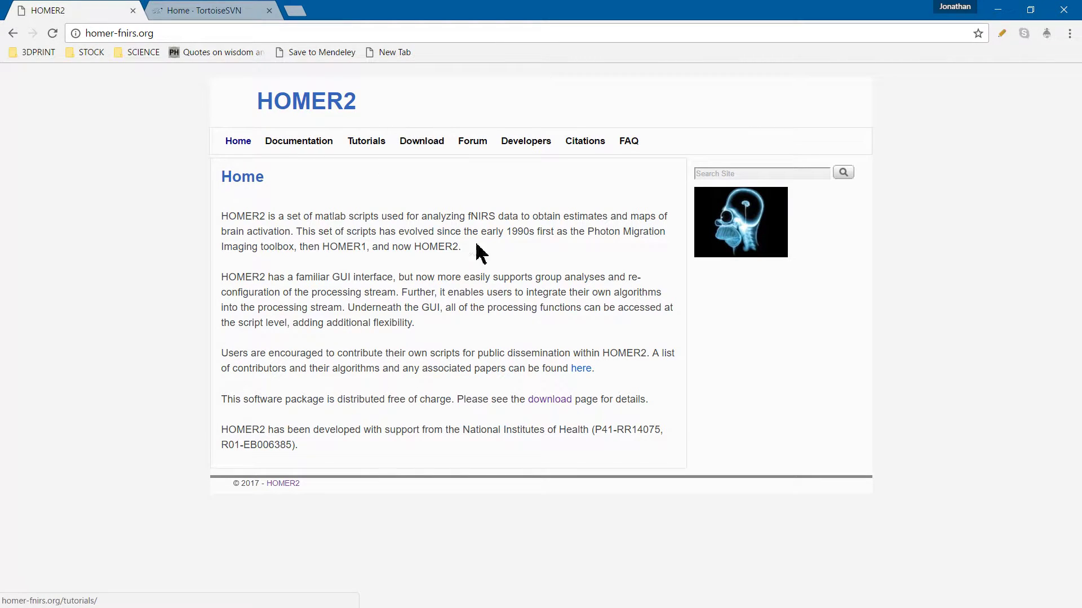
click(422, 148)
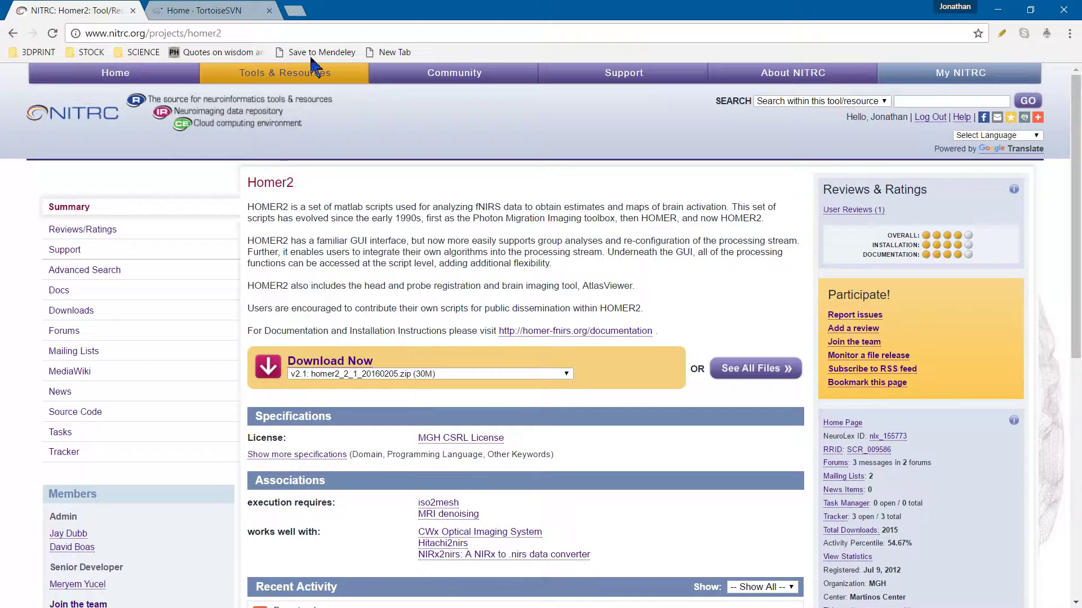
Step: In a new tab, go to homer-fnirs.org and open its Forum page
click(295, 12)
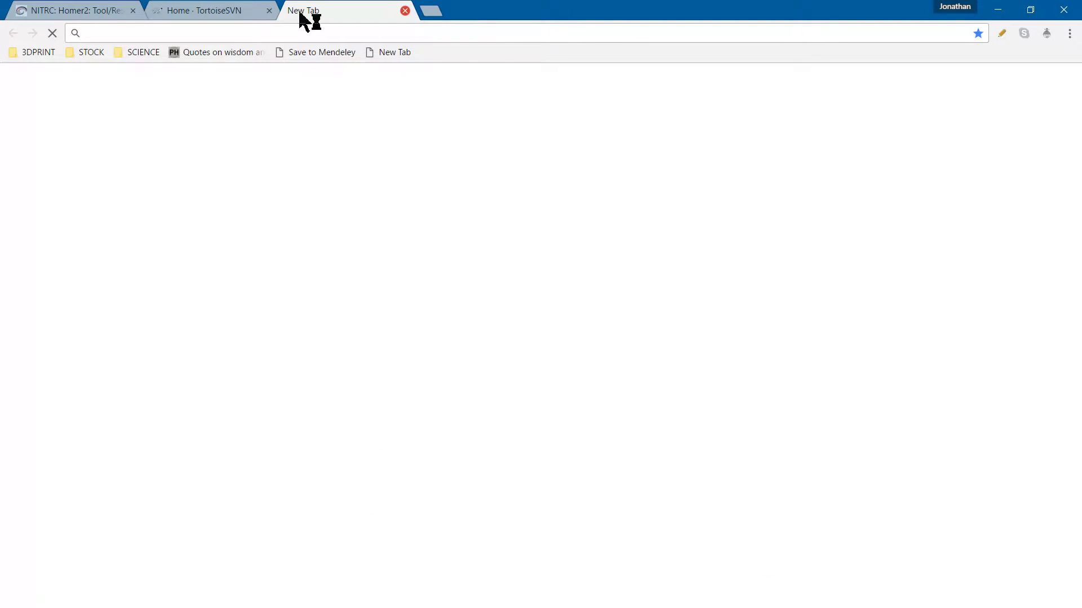
text(ho)
key(Return)
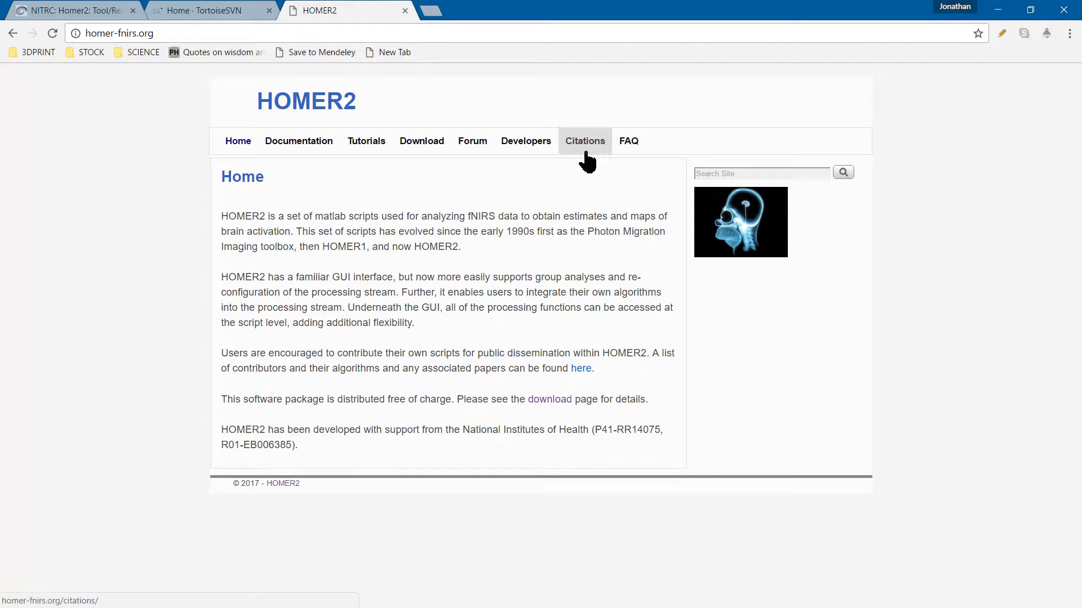
click(489, 147)
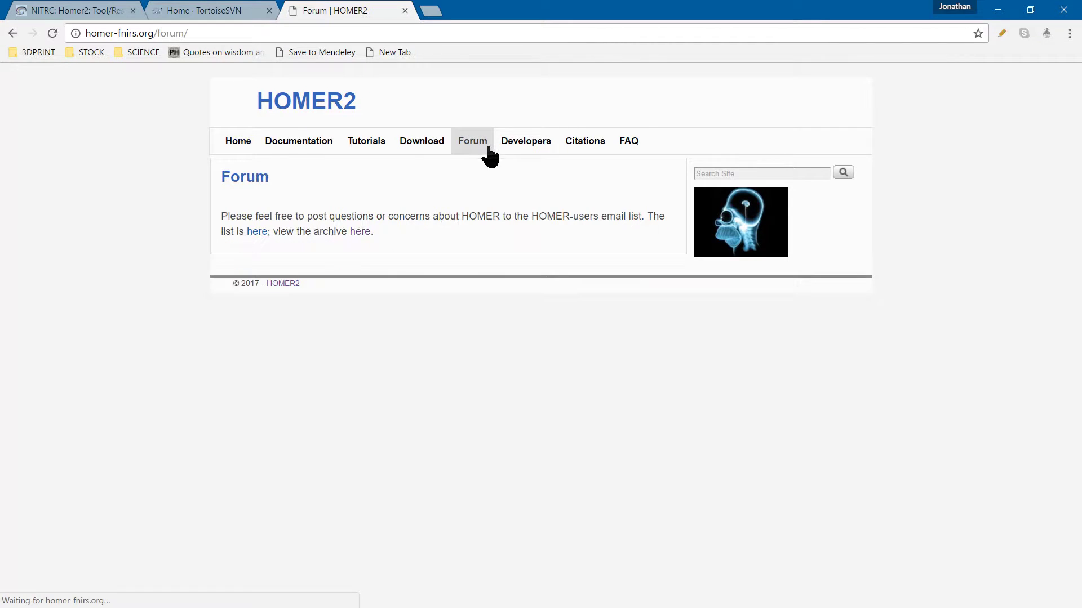
Step: Search the Homer-users mailing list archive for 'download', bringing up 143 matches
click(359, 232)
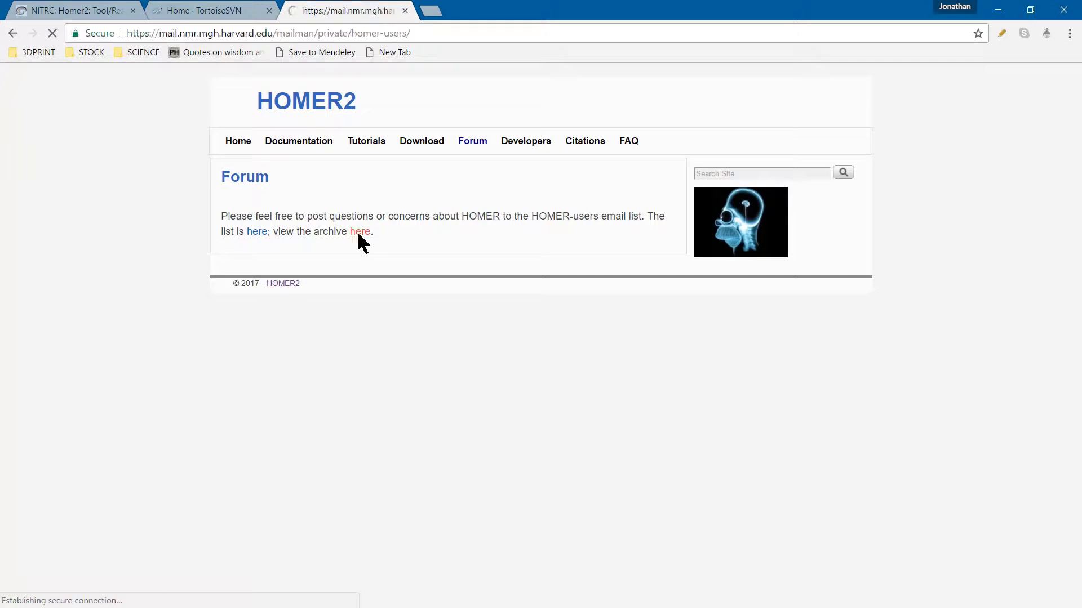
click(152, 142)
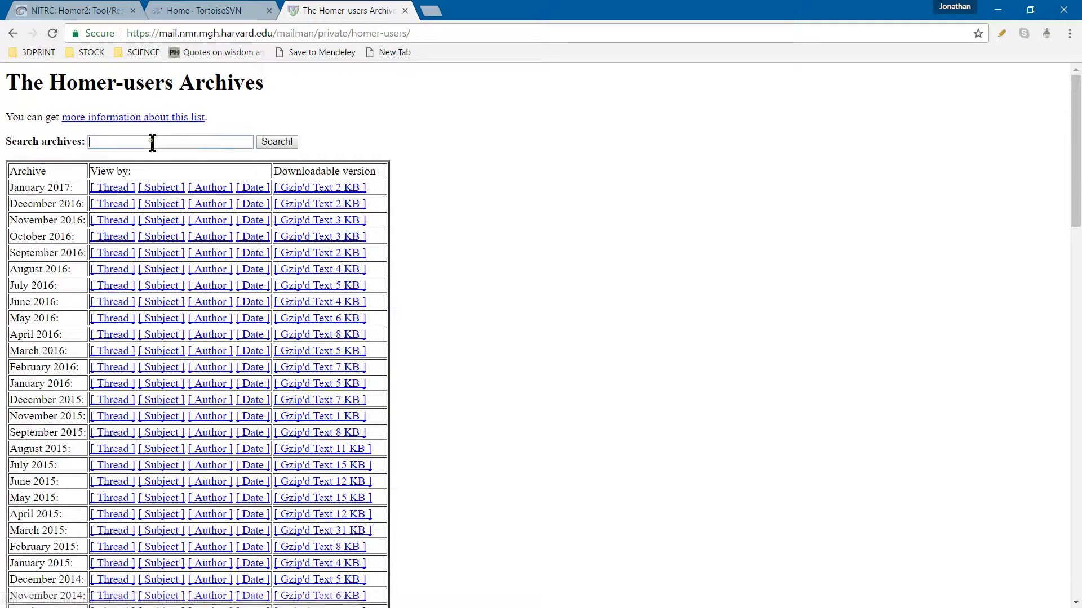
text(download)
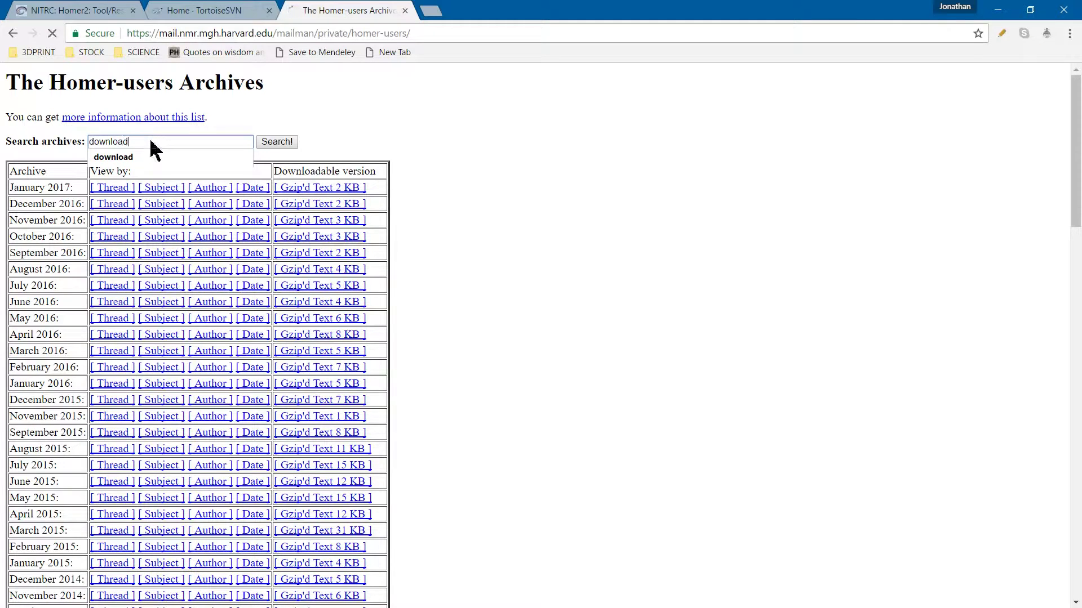
key(Return)
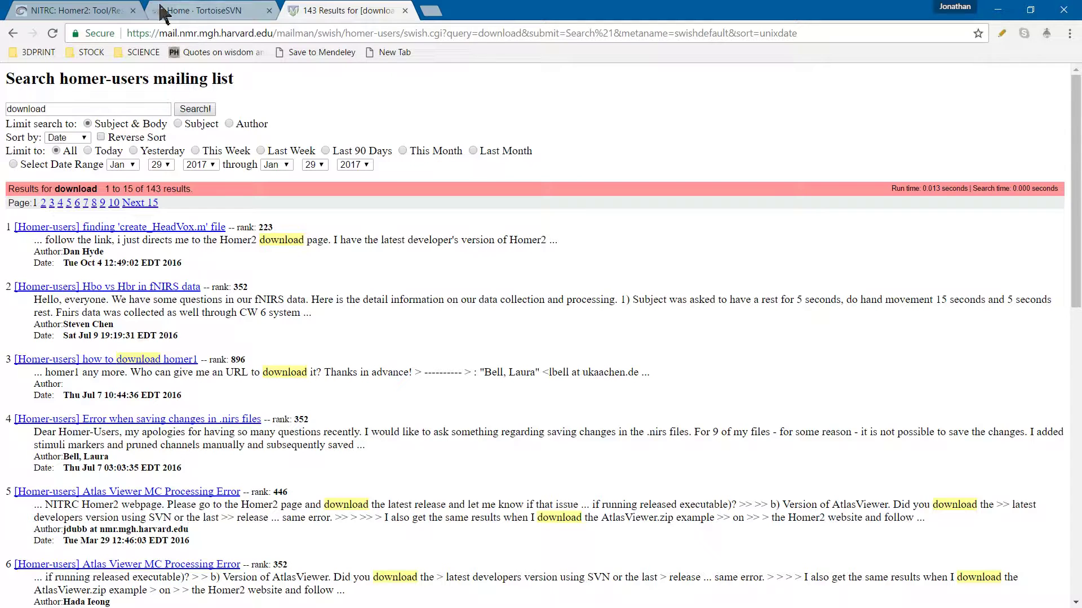
Step: Switch back to the NITRC: Homer2 tab
click(90, 18)
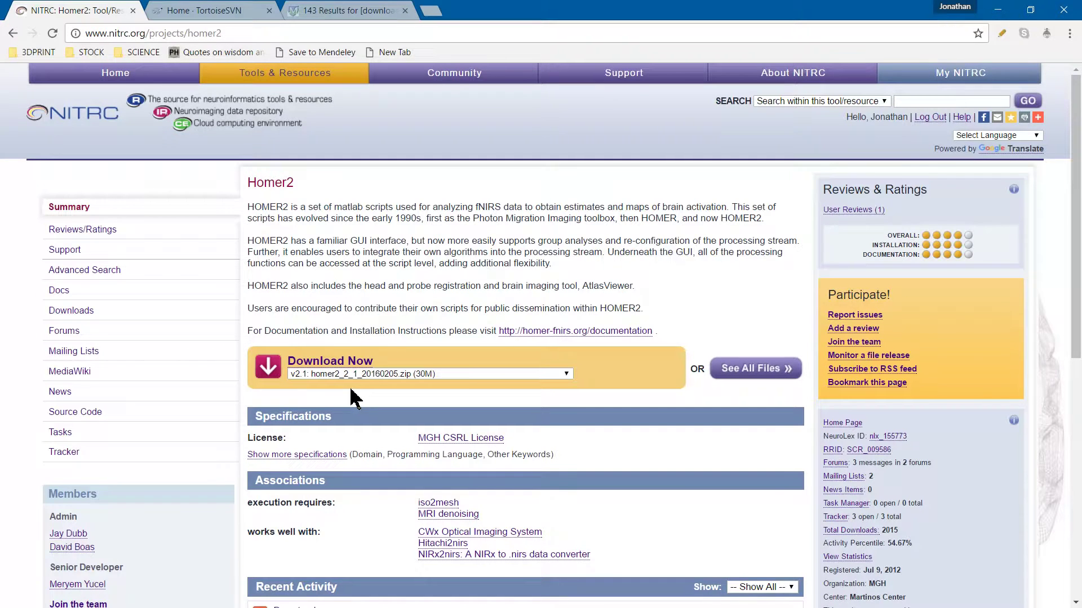
Step: View the Homer2 Source Code page's SVN instructions, check the TortoiseSVN tab, then minimise Chrome
click(86, 422)
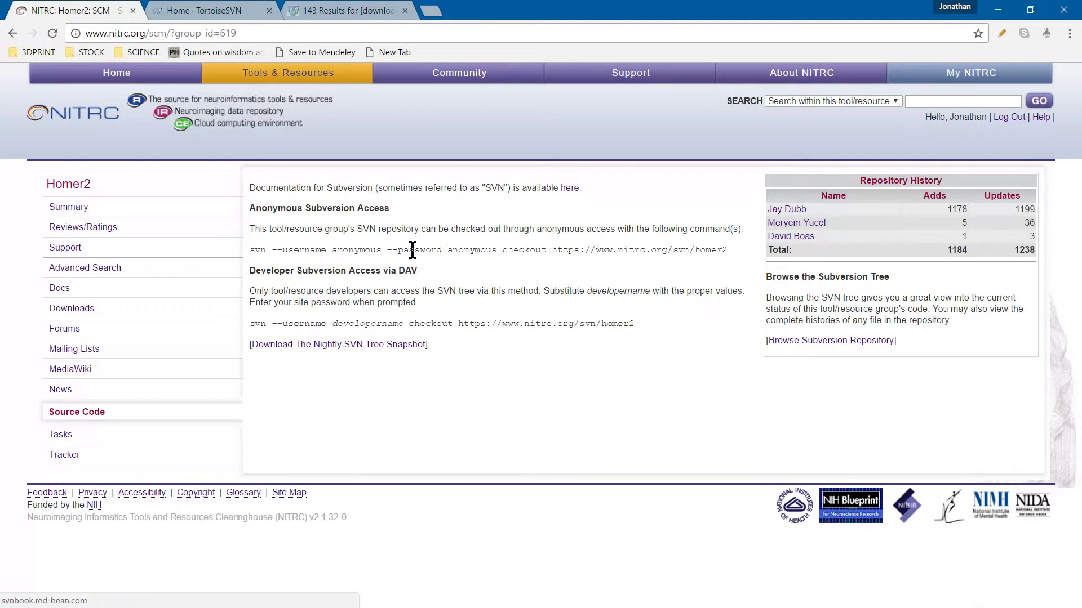
double_click(491, 188)
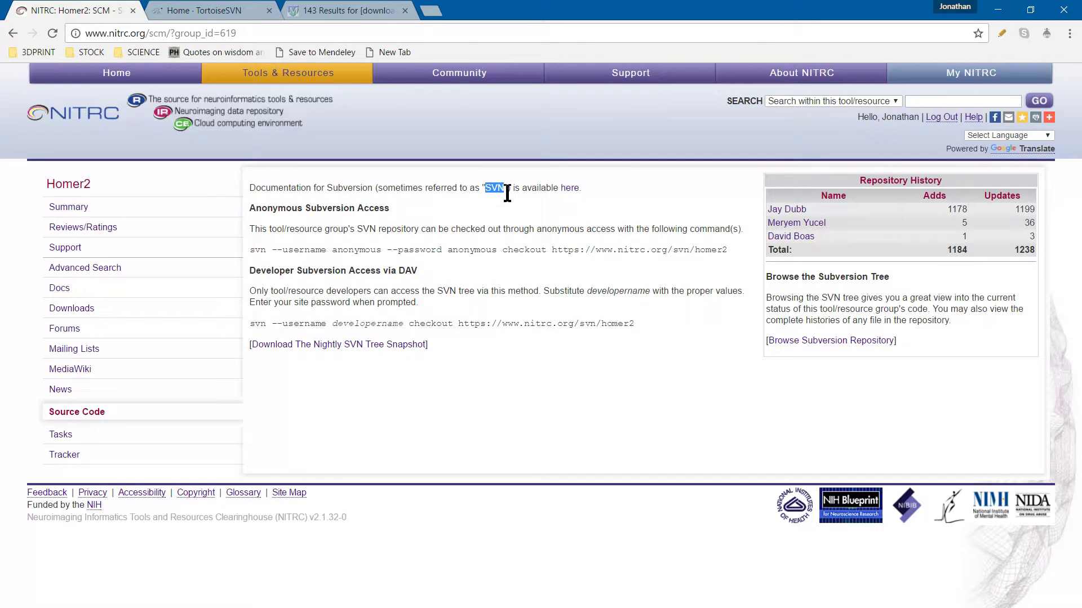
click(198, 11)
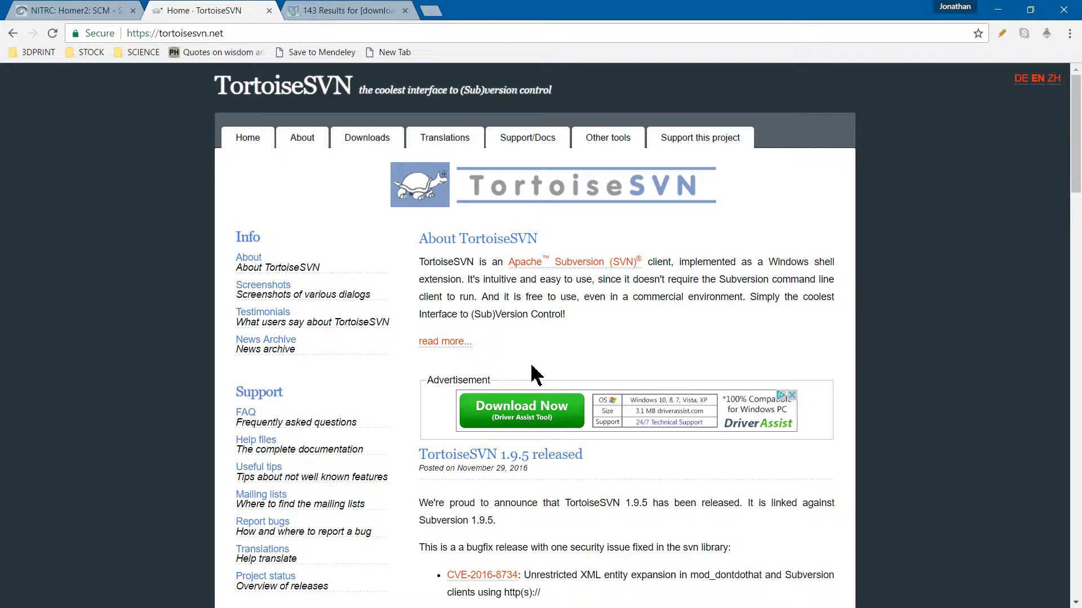
click(998, 10)
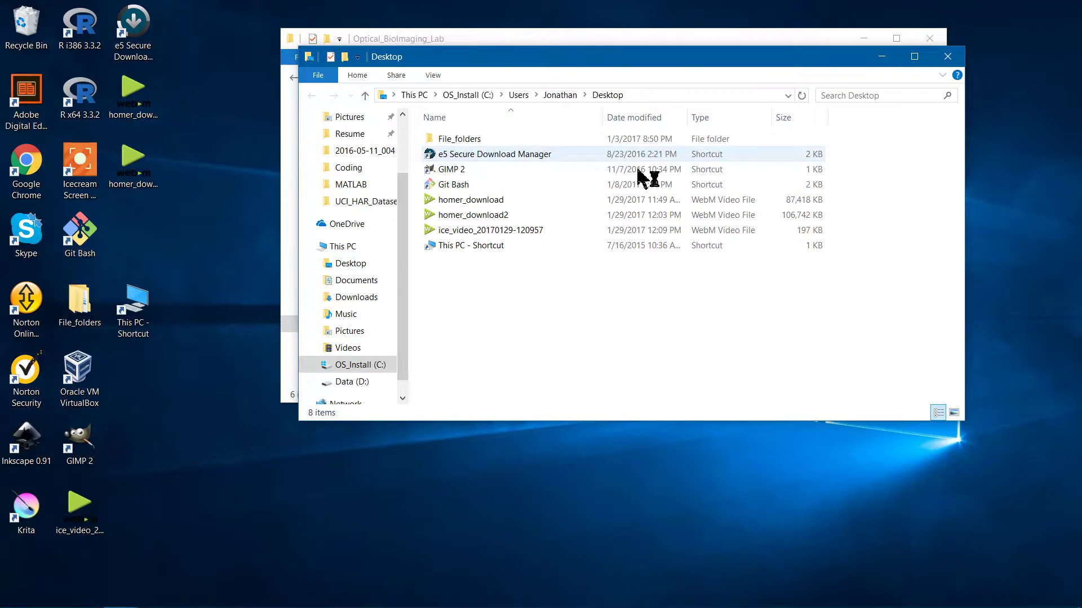
Step: Close the Desktop window, open the empty homerSVN folder, then return to Optical_BioImaging_Lab
click(948, 57)
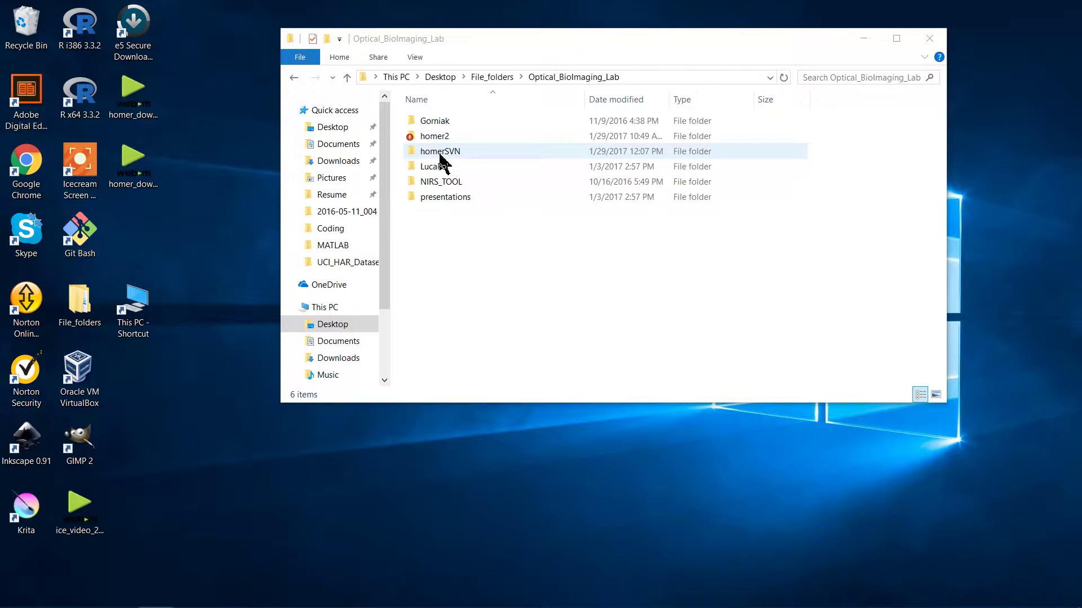
click(464, 268)
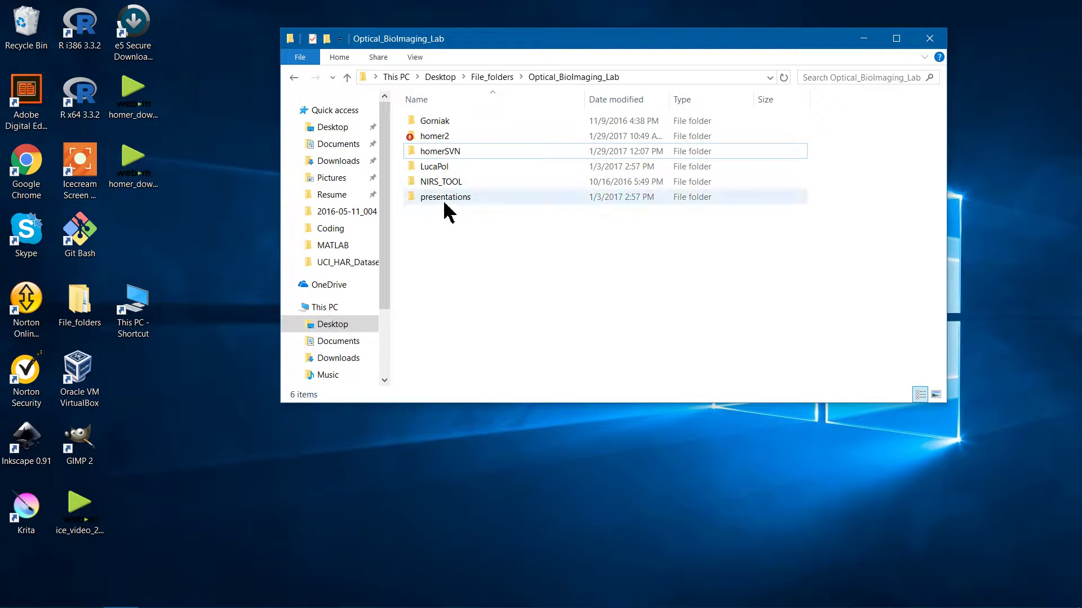
click(441, 153)
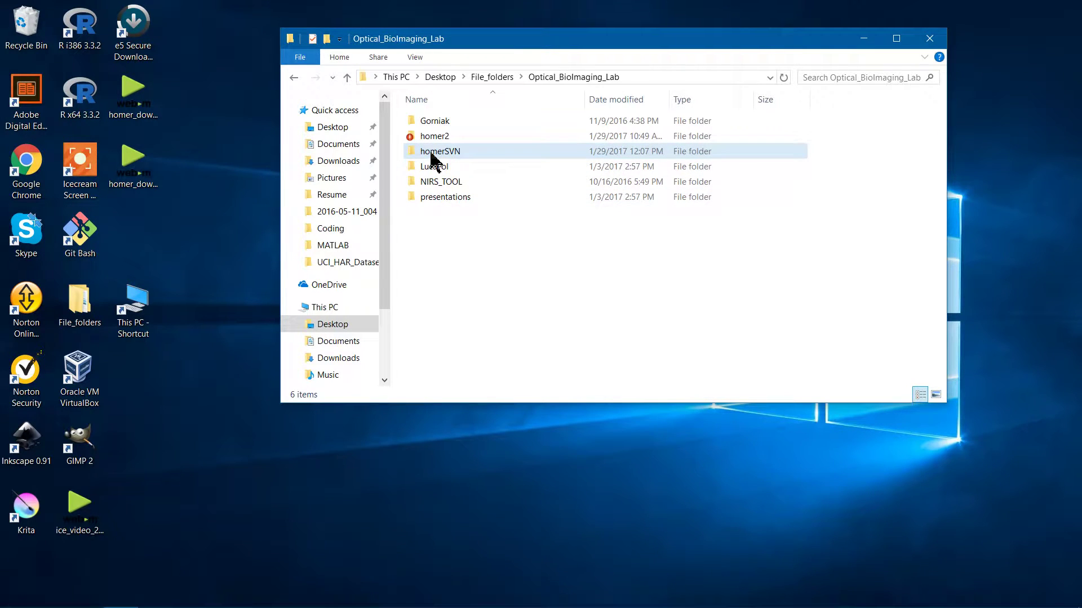
double_click(432, 157)
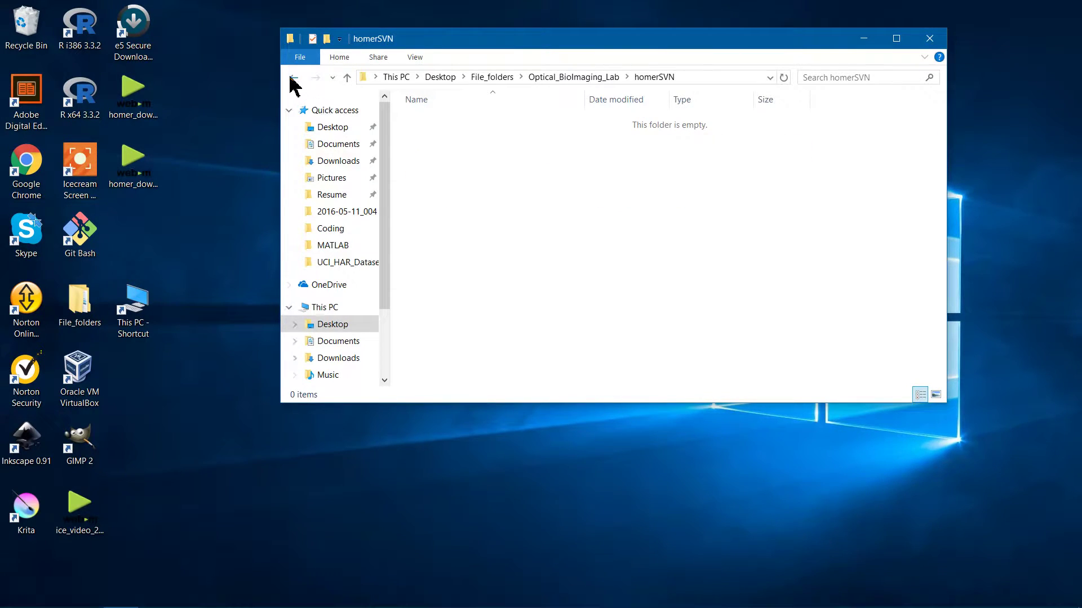
click(293, 78)
right_click(428, 154)
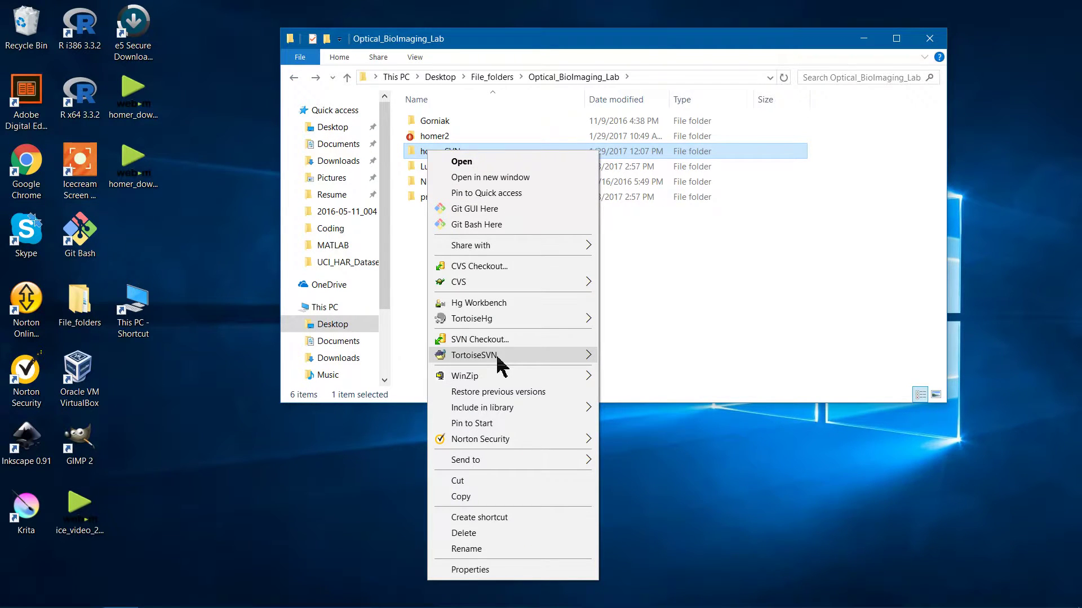
mouse_move(499, 359)
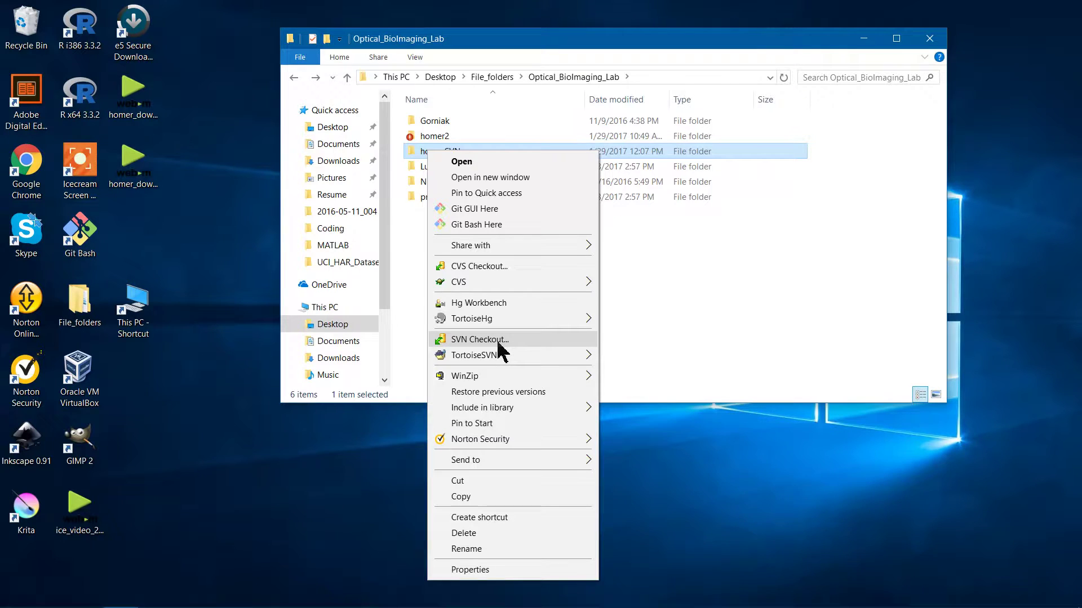
click(498, 342)
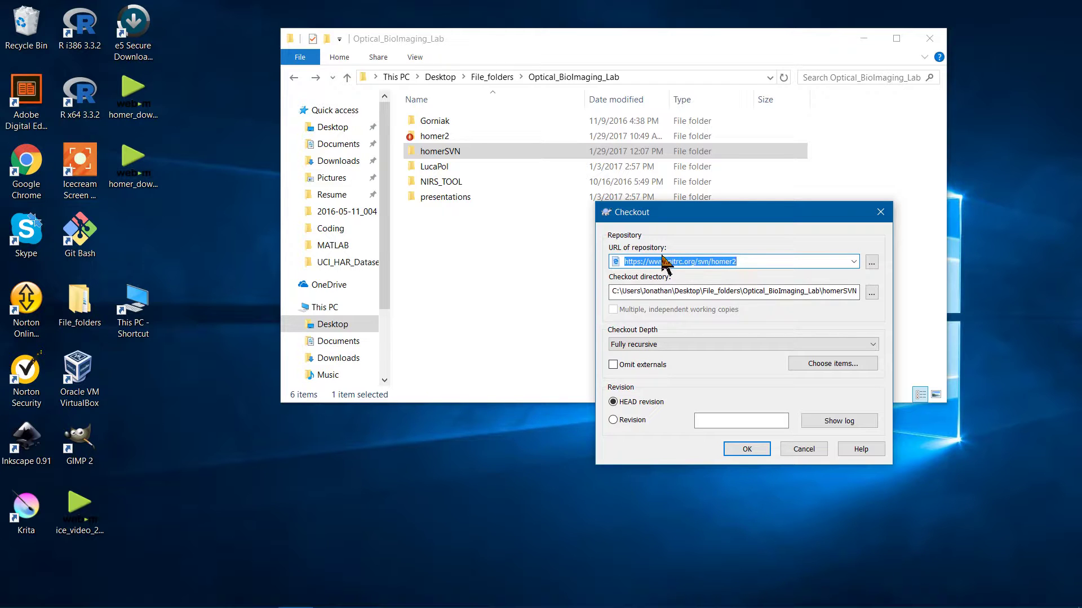
Step: On NITRC's source page, select the homer2 repository URL and anonymous credentials, then minimise Chrome
mouse_move(375, 606)
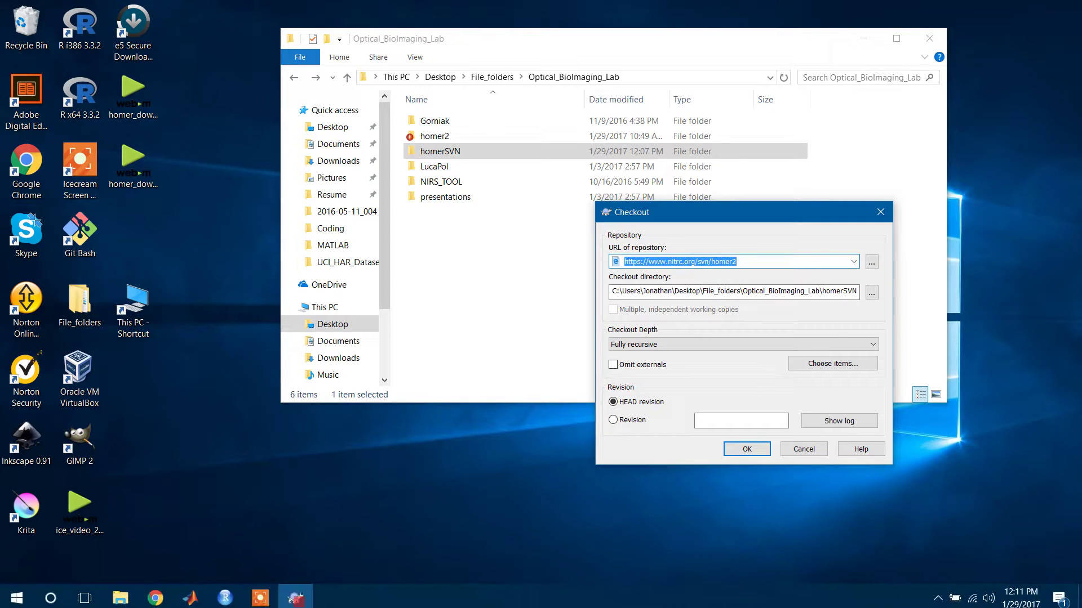
click(155, 596)
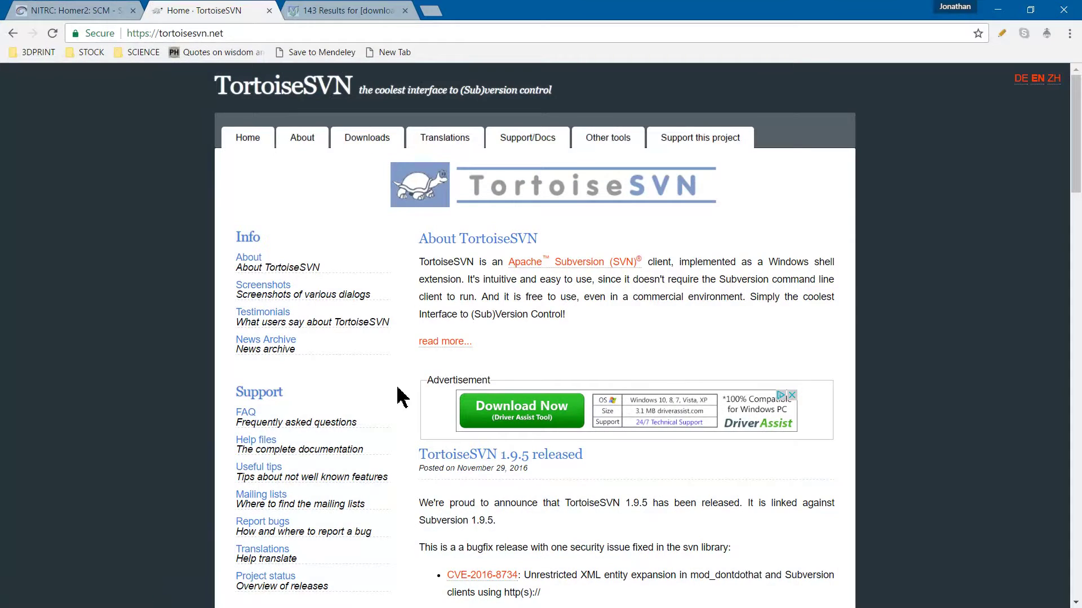
click(83, 12)
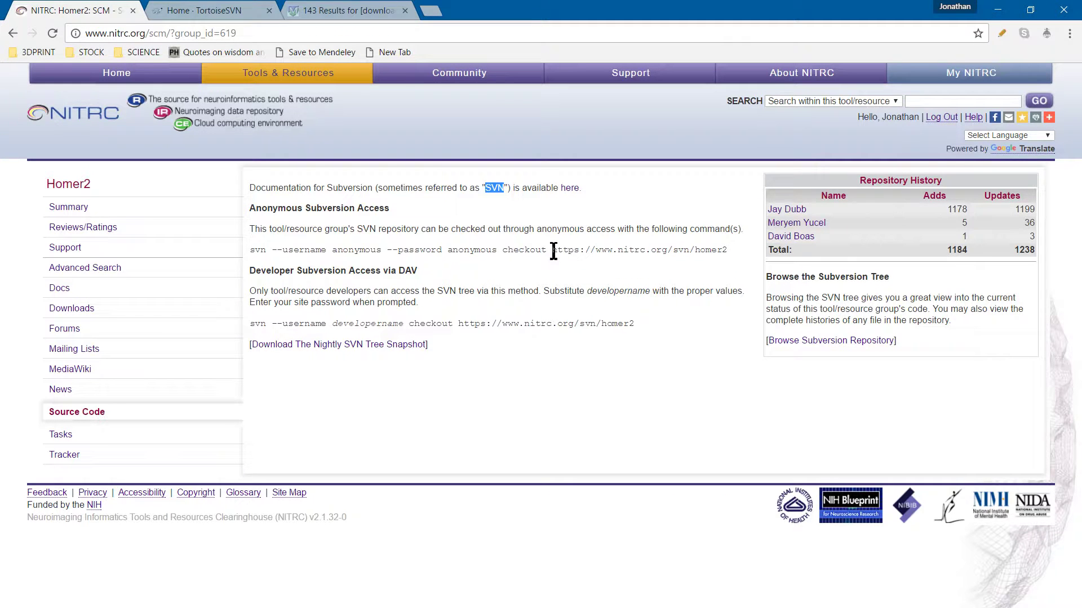
drag(553, 250, 723, 257)
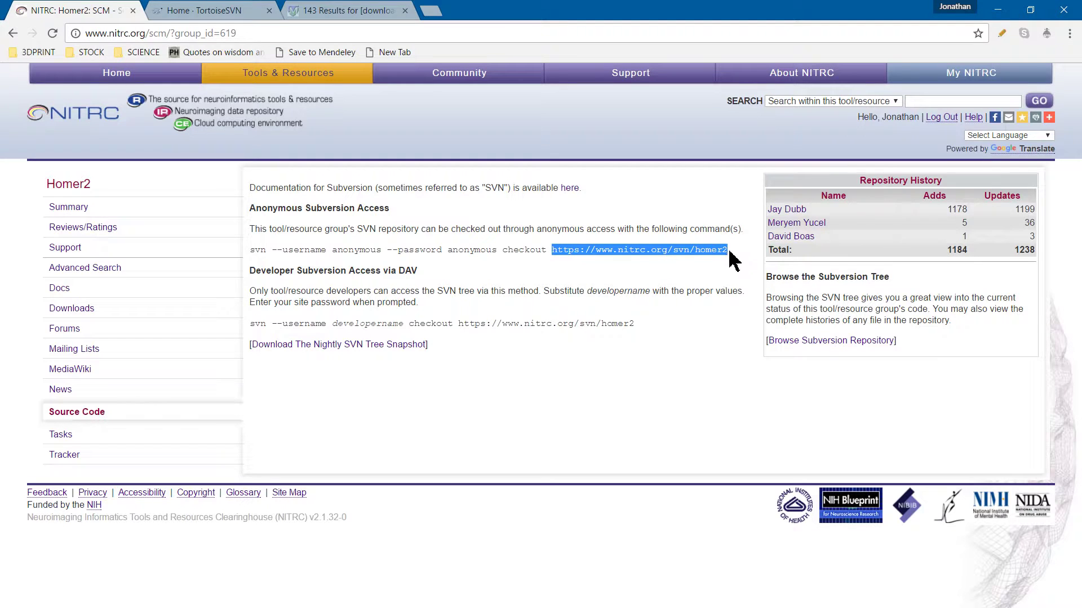
click(690, 265)
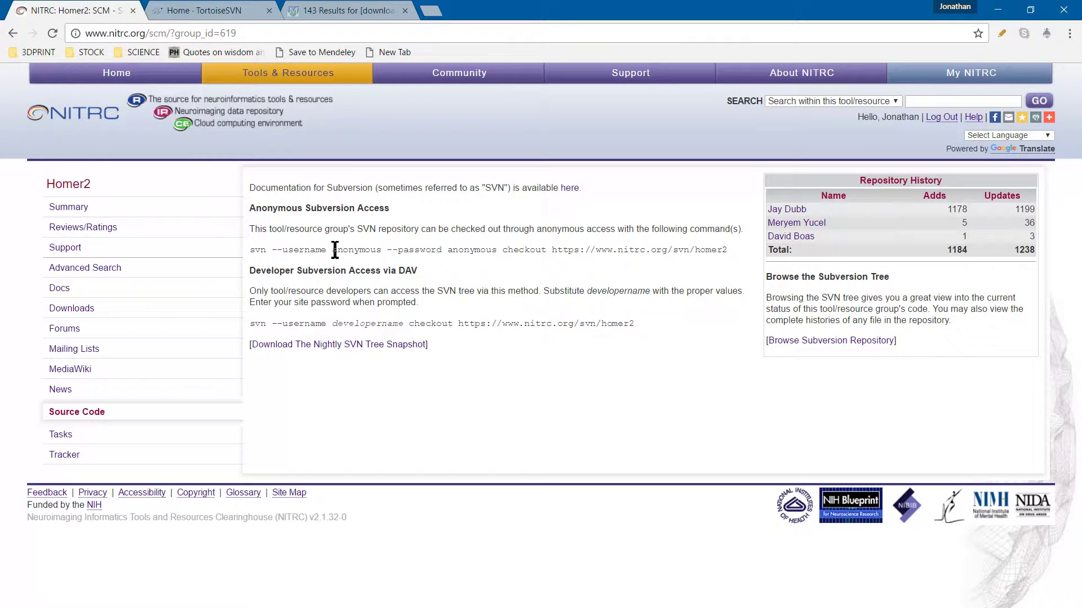
drag(332, 250, 384, 255)
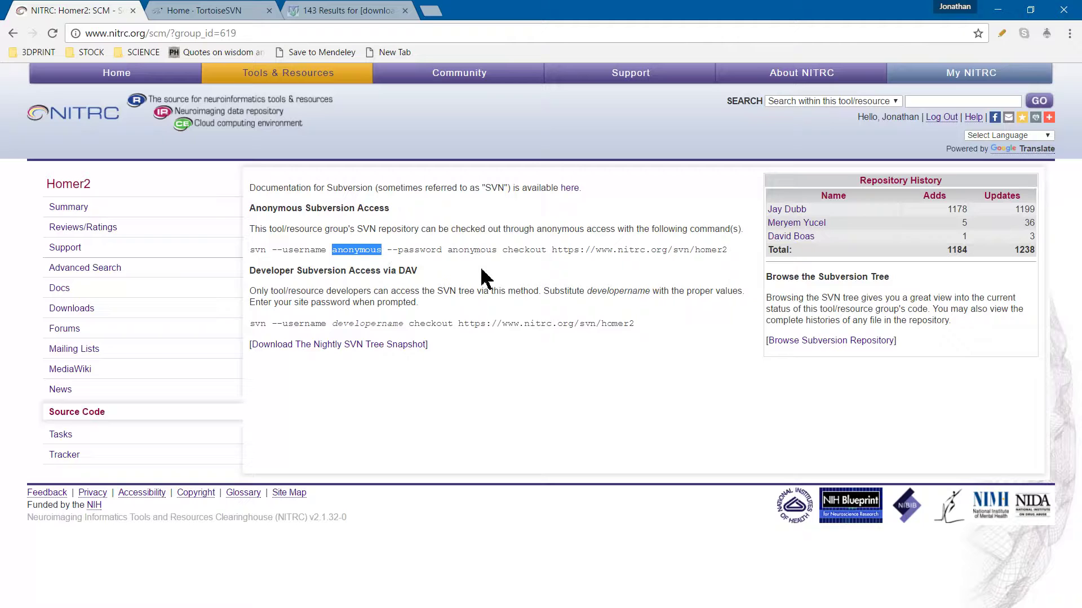
drag(449, 252, 493, 254)
click(522, 269)
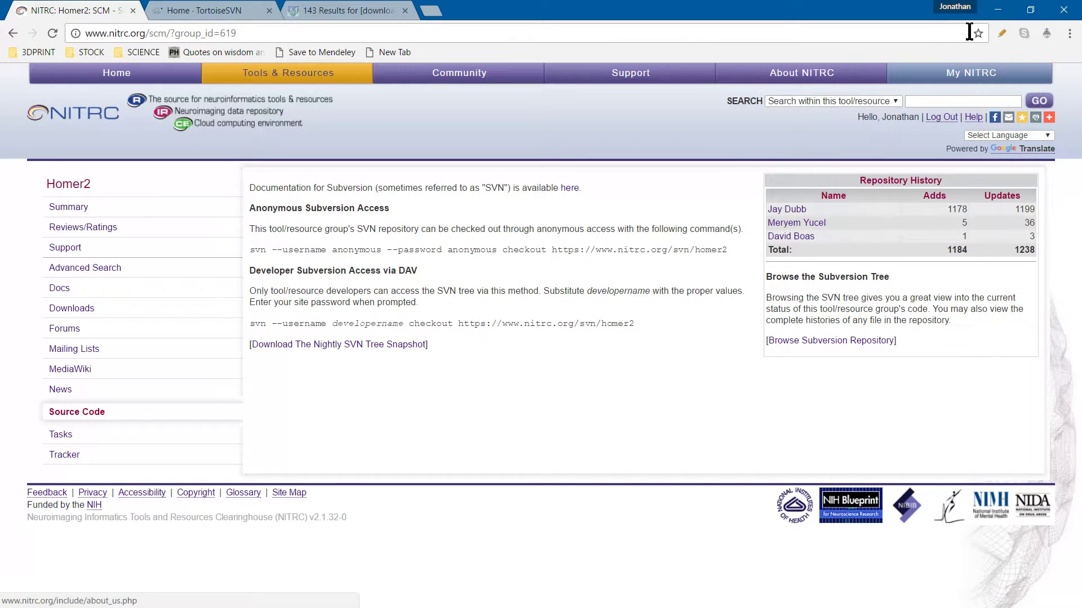
click(994, 16)
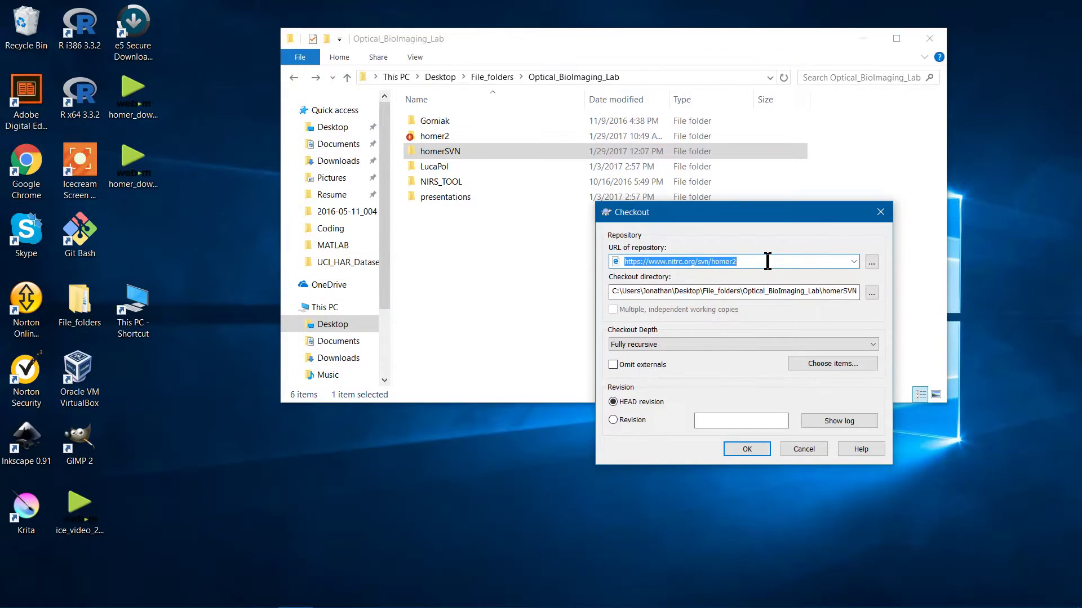
Step: Close the finished checkout dialog and open the checked-out homer2 folder
click(880, 213)
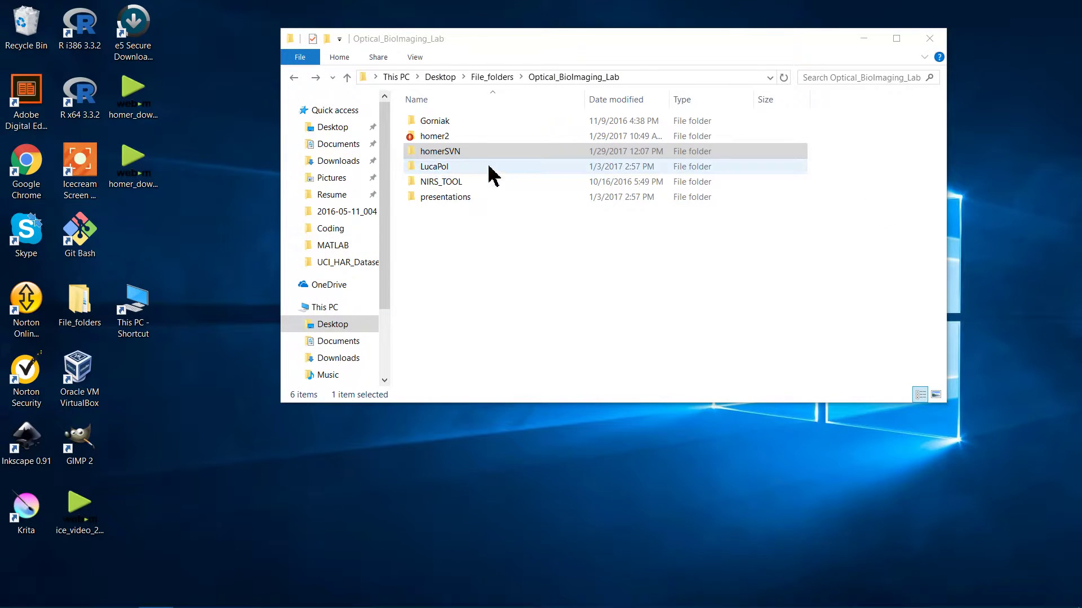
click(435, 137)
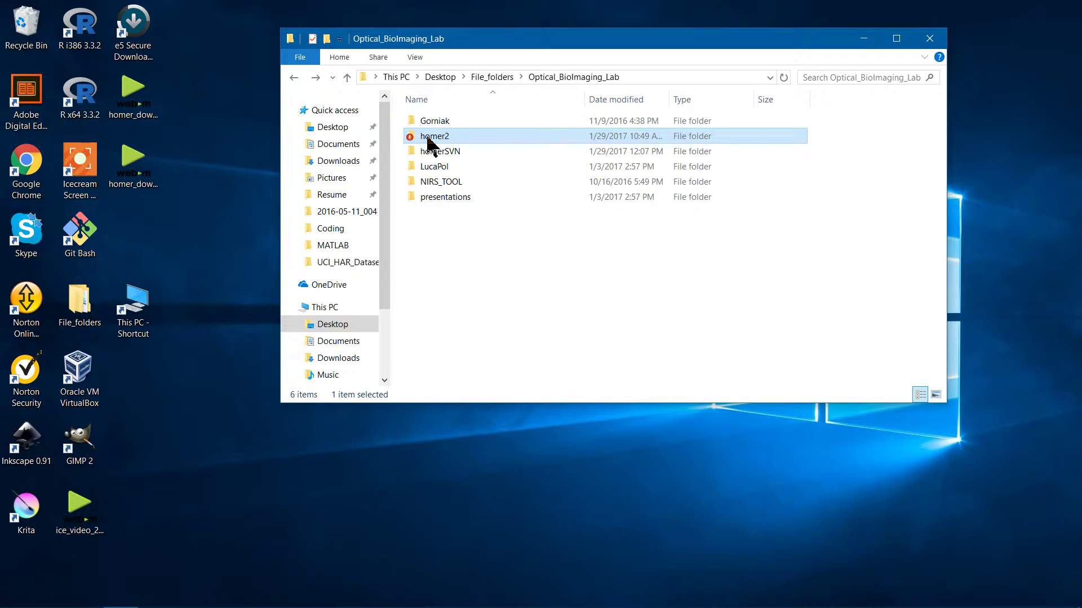
double_click(431, 141)
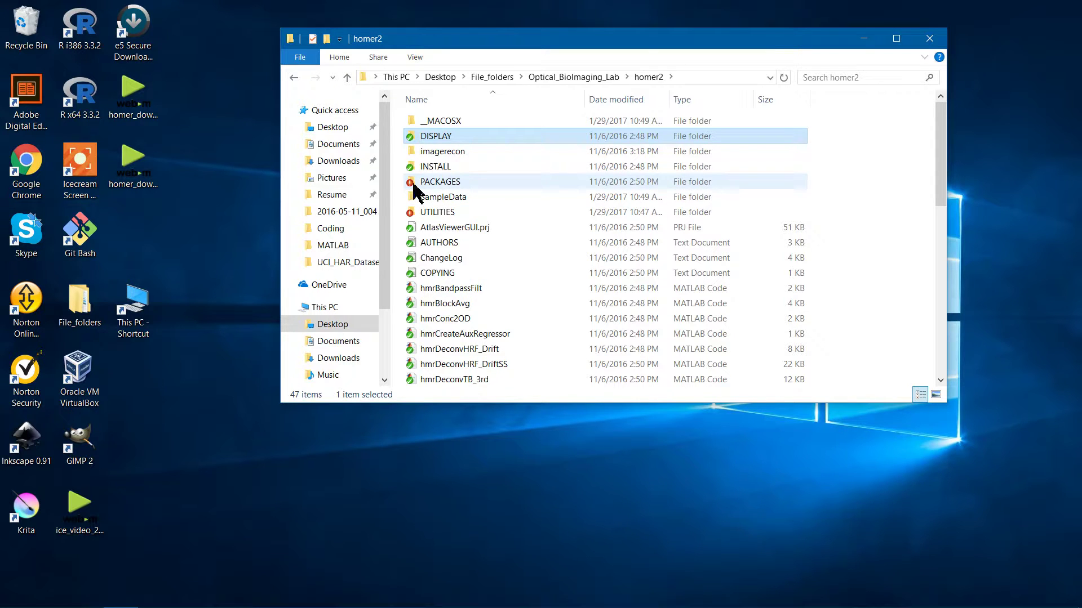
Step: Browse into PACKAGES/AtlasViewerGUI/HbConc and inspect the getHbConc file's context menu
double_click(421, 183)
double_click(425, 122)
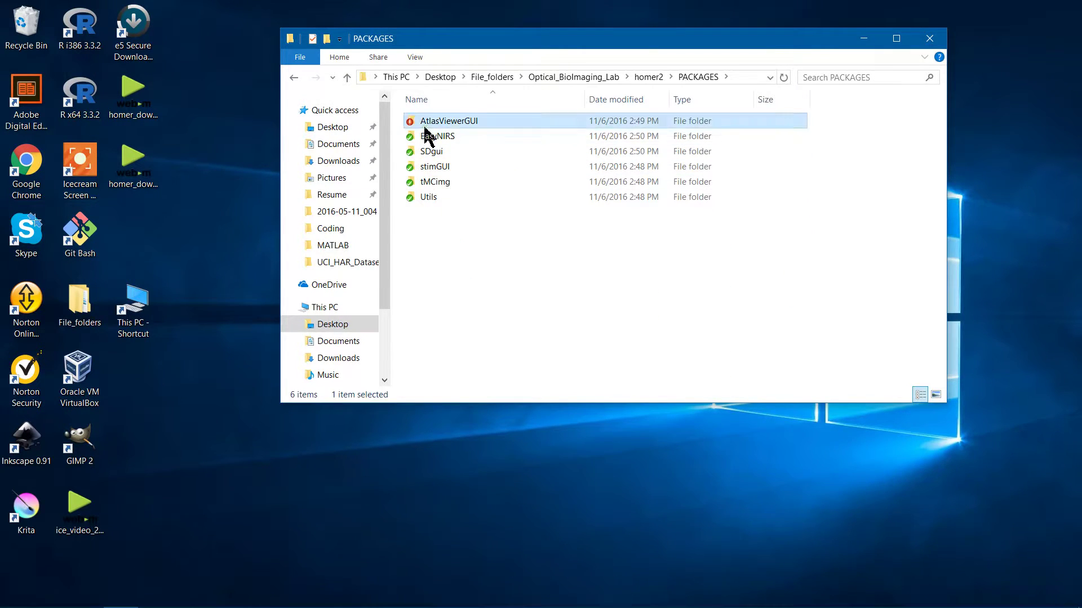
double_click(427, 242)
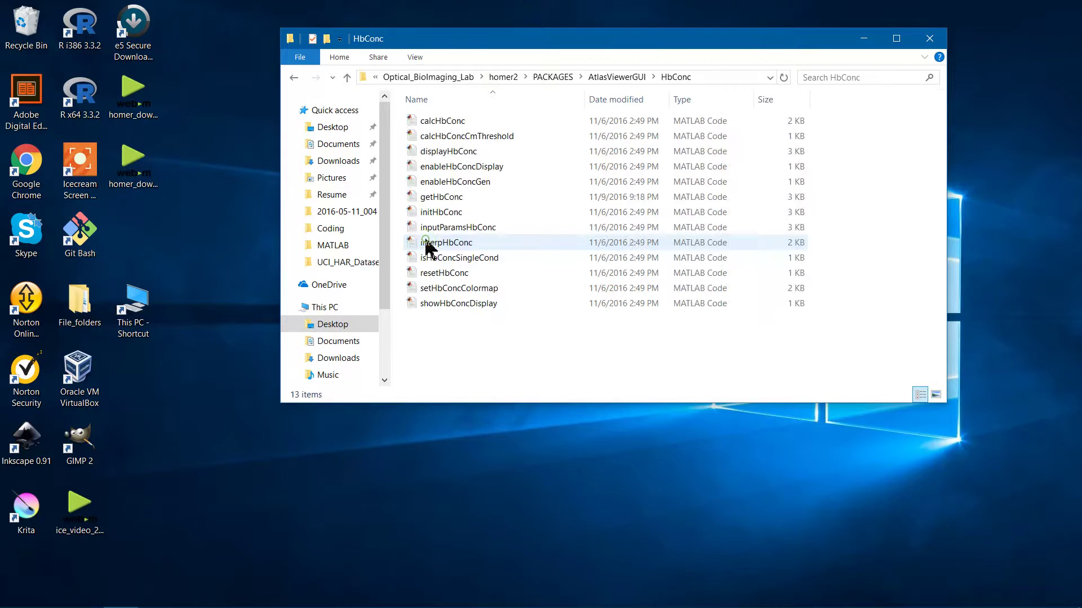
click(423, 198)
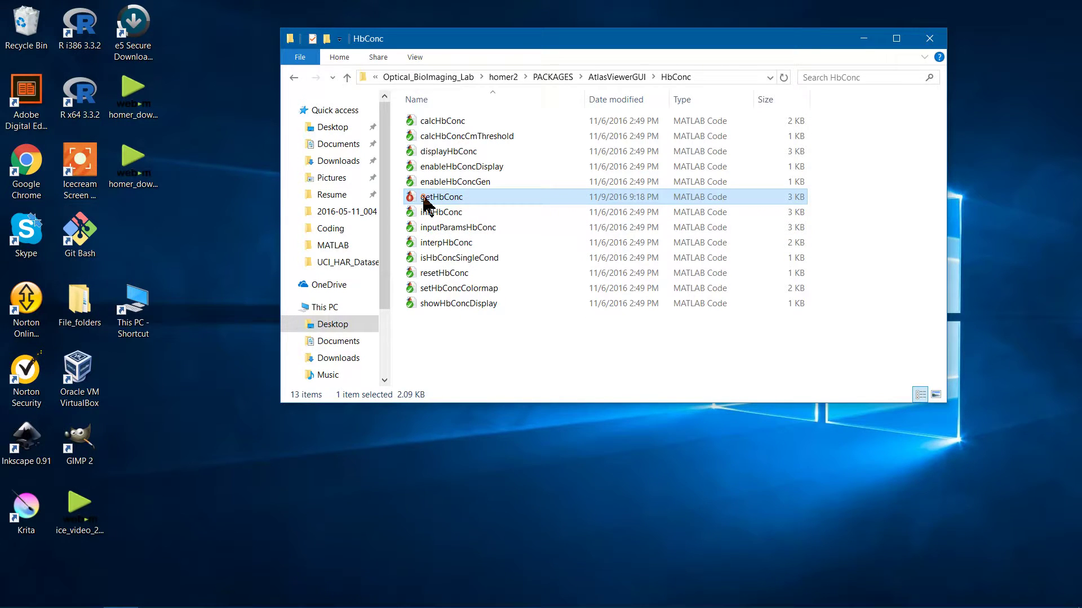
right_click(425, 204)
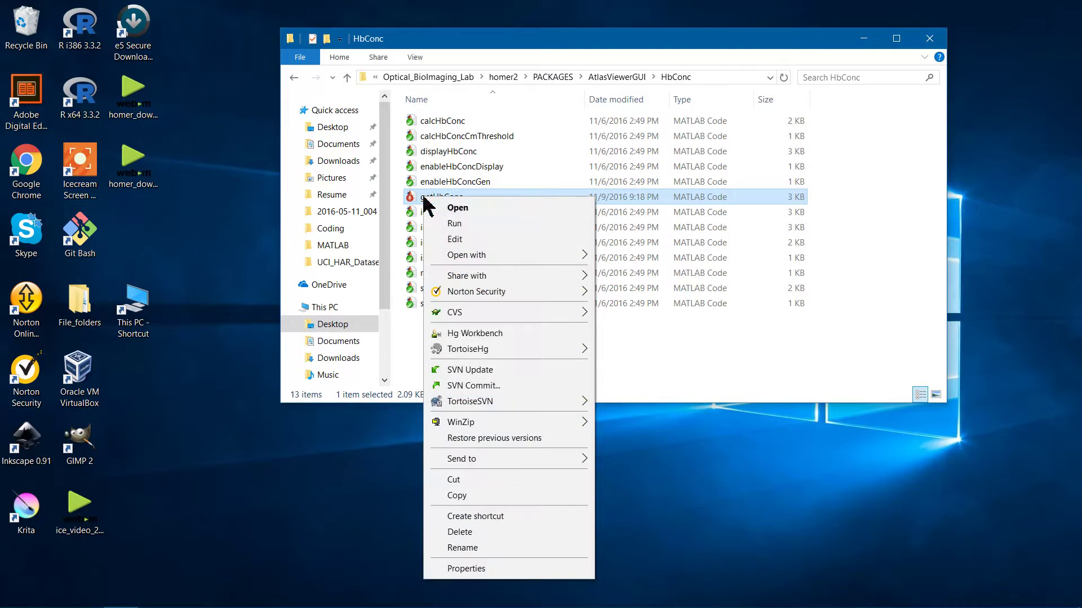
click(683, 373)
Step: Go back four levels to the Optical_BioImaging_Lab folder
click(294, 79)
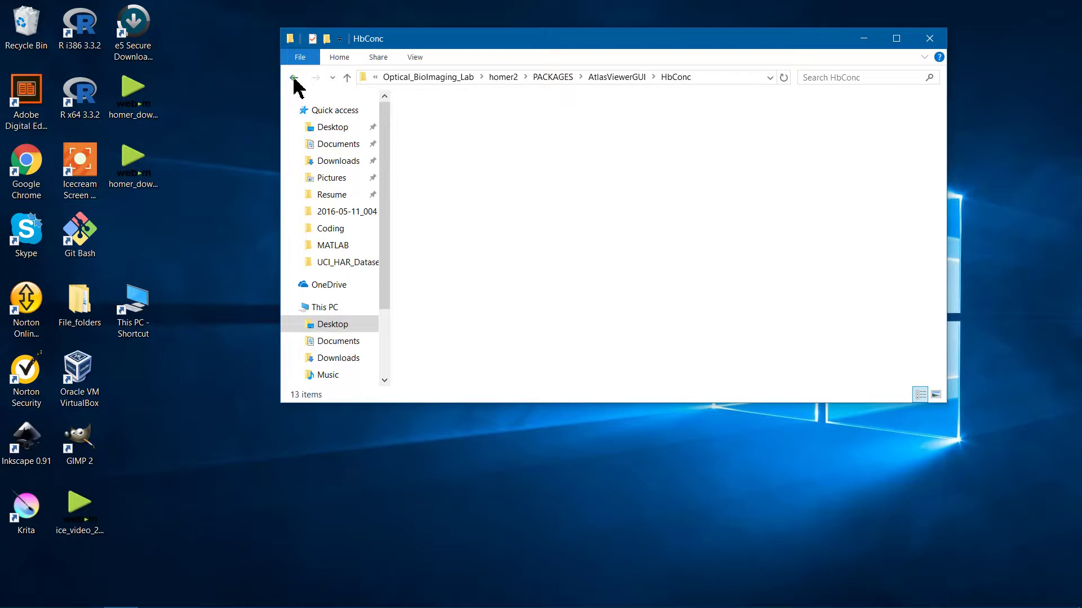
click(294, 79)
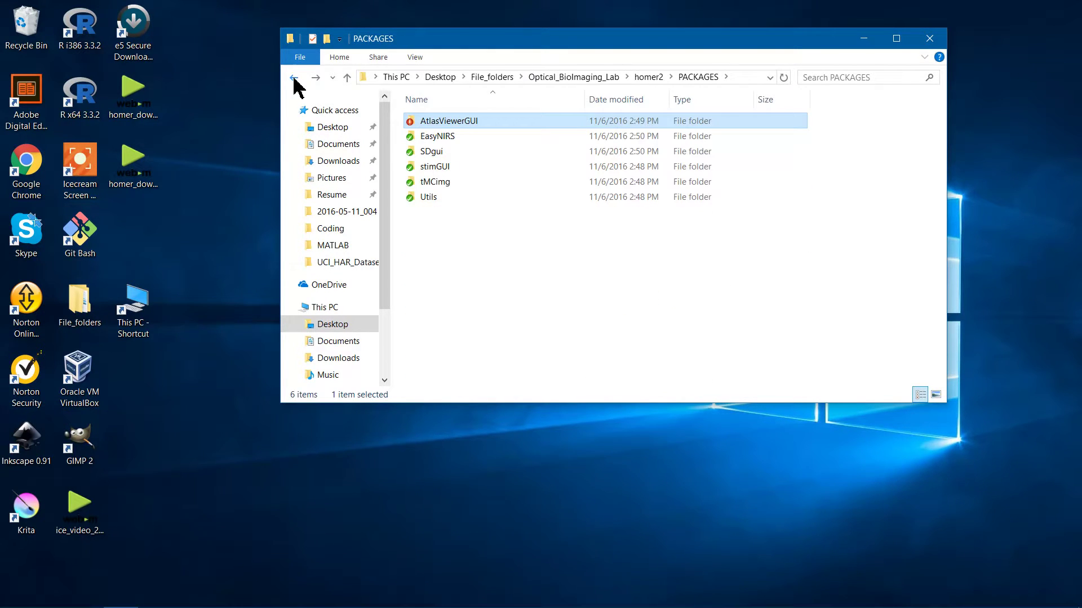
click(293, 79)
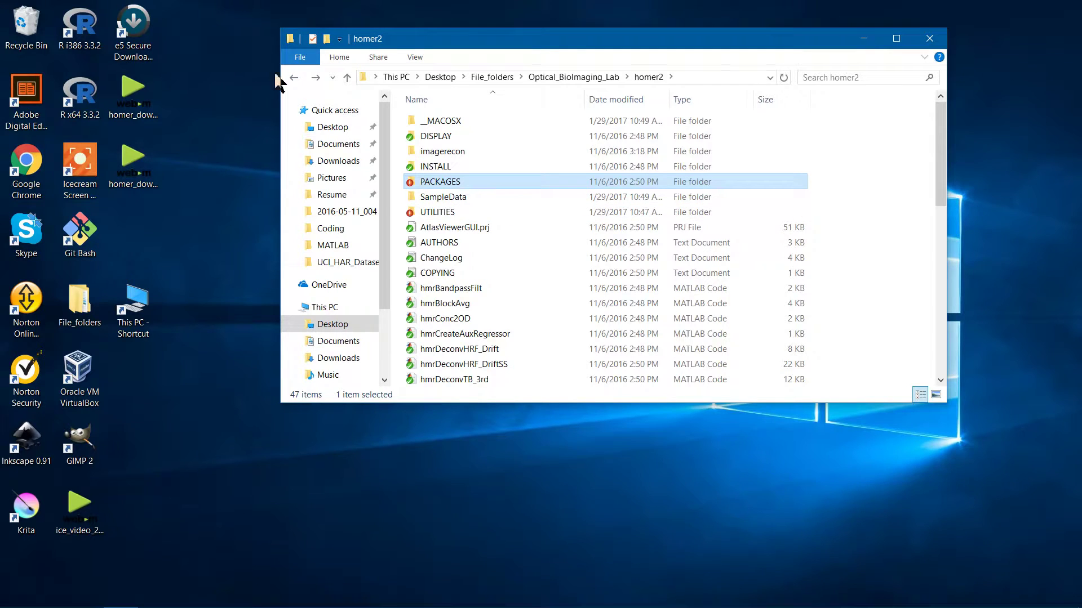
click(294, 79)
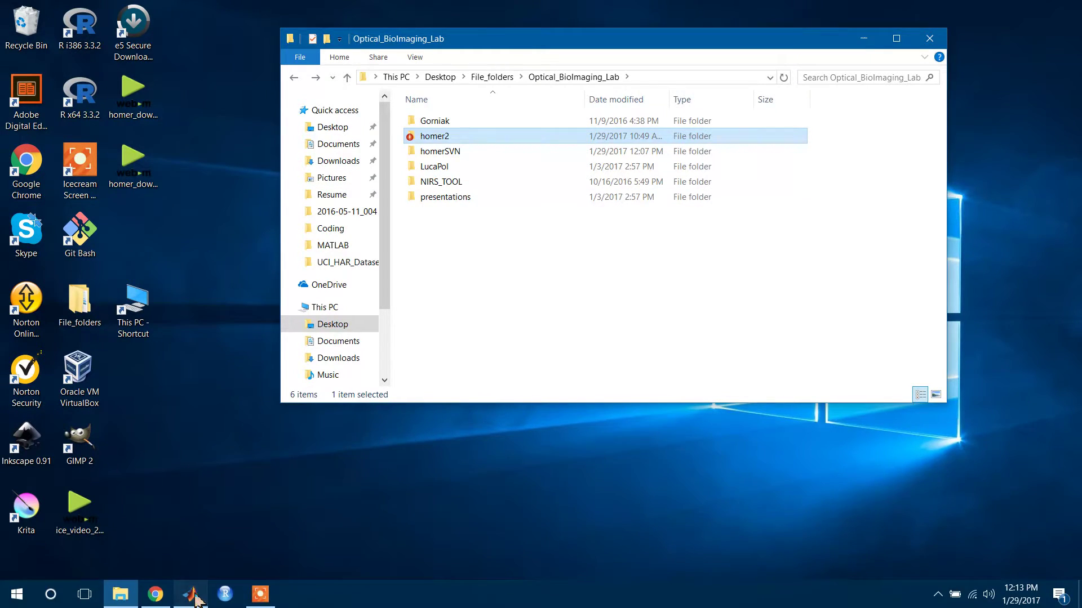
Step: In MATLAB, set homer2 as the current folder and scroll the file list to Homer2_UI.m
click(194, 598)
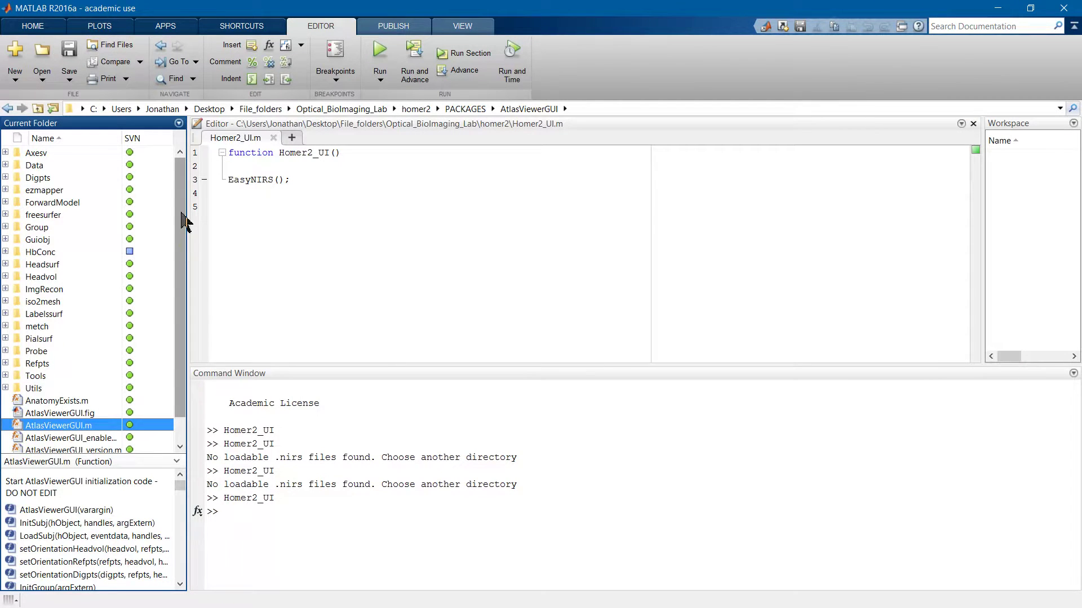
click(426, 110)
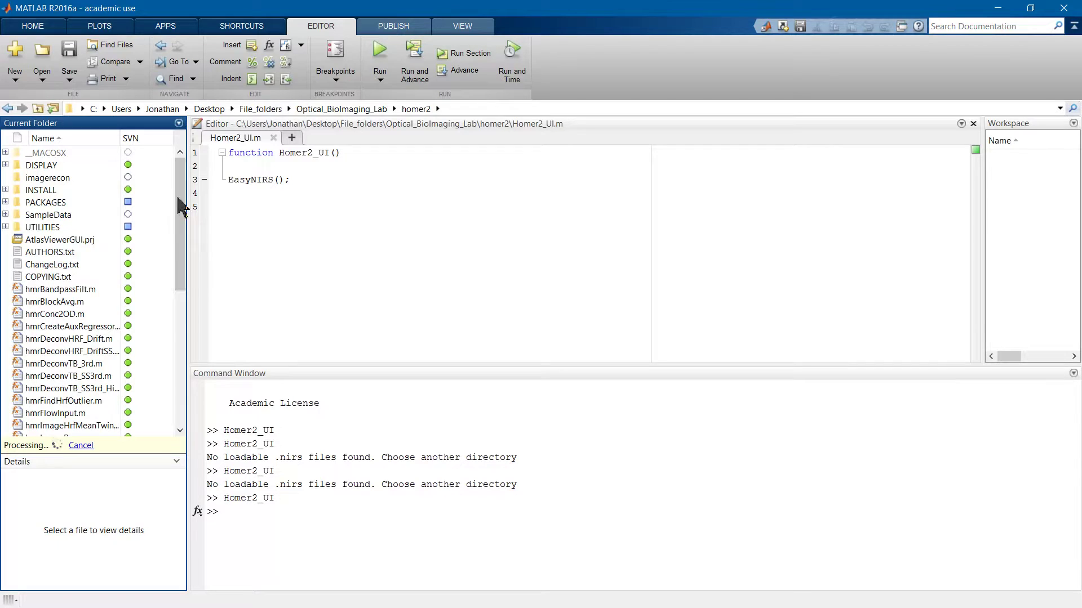
scroll(184, 209, down, 1)
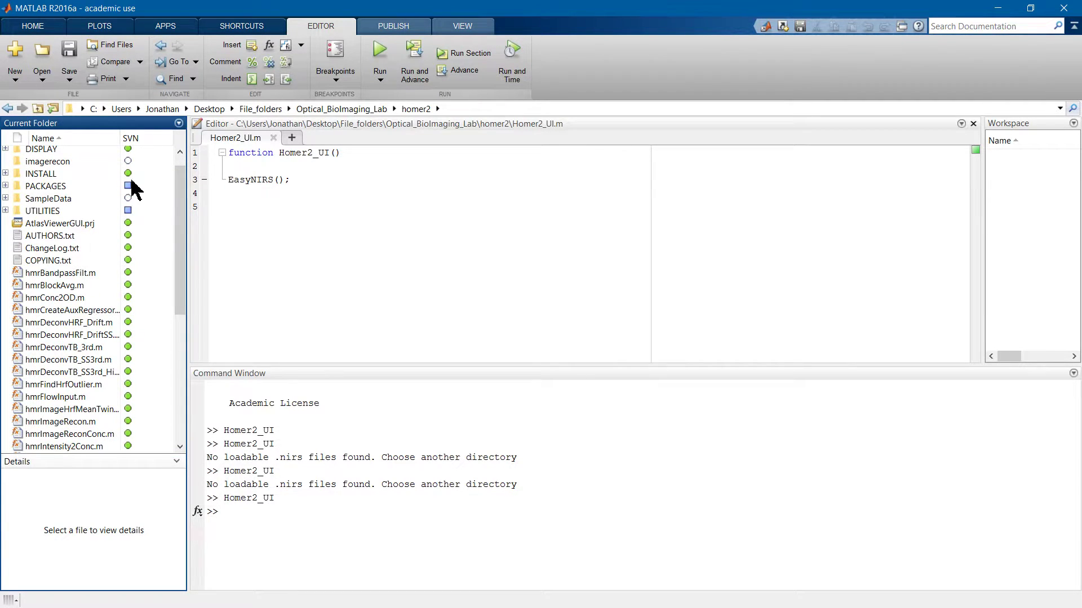
mouse_move(131, 192)
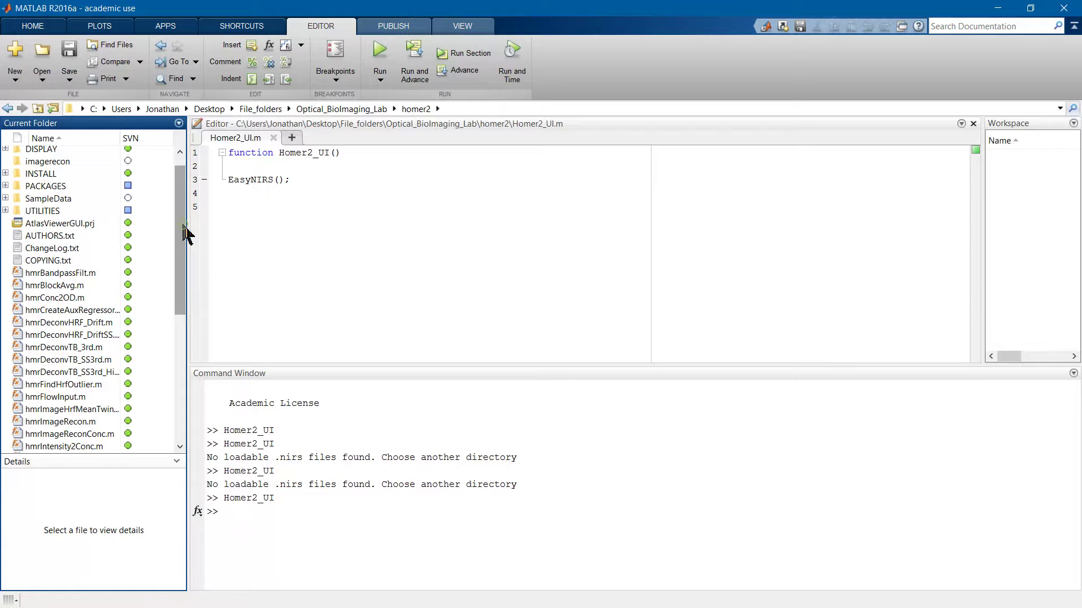
drag(182, 231, 182, 370)
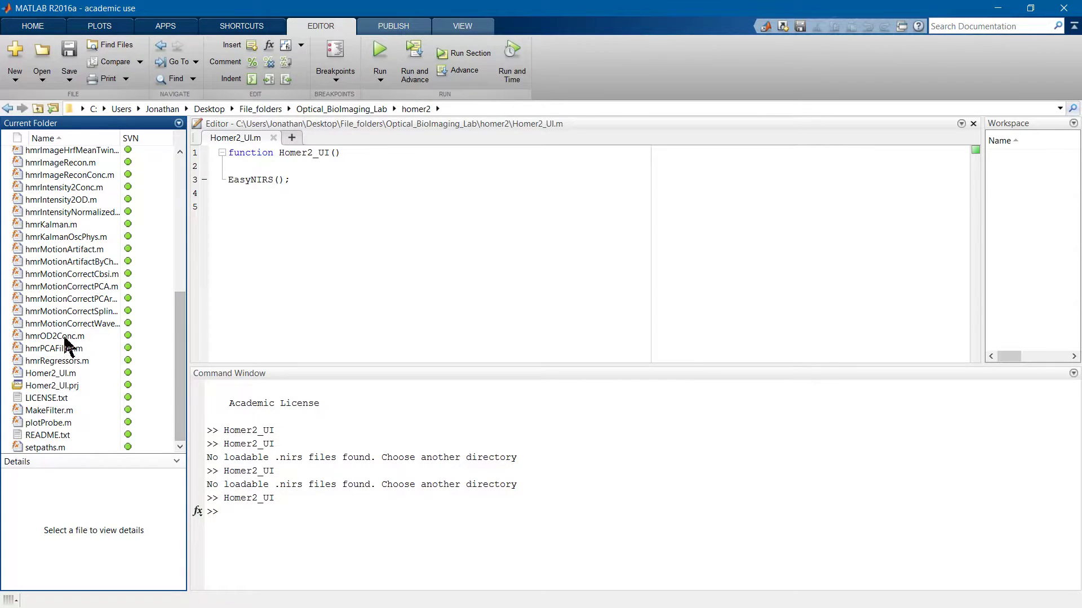
Step: Open Homer2_UI.m in the editor and run it from the SampleData folder
double_click(53, 375)
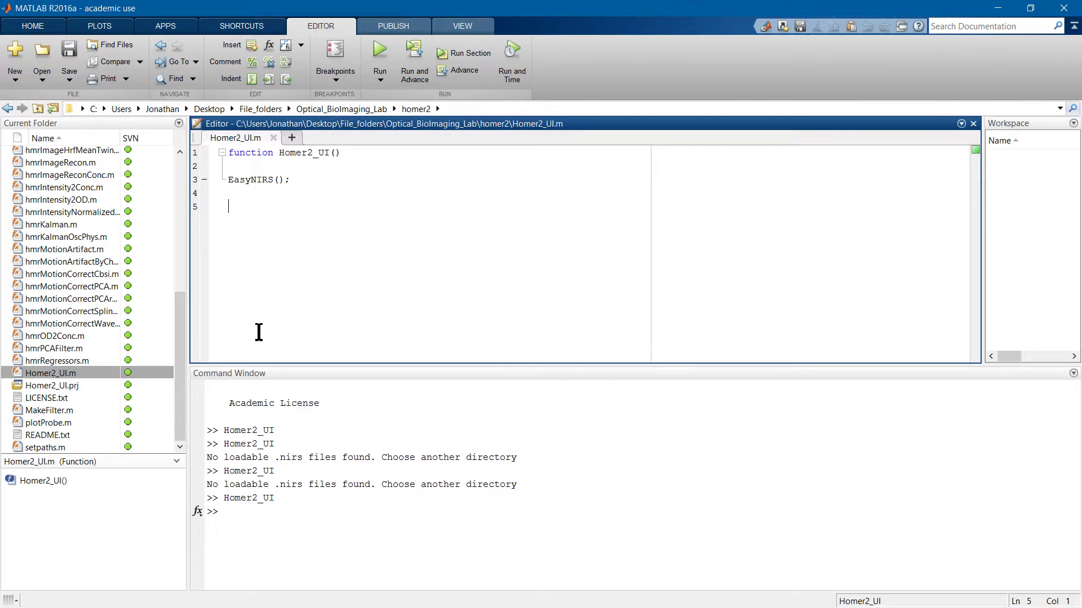
click(380, 56)
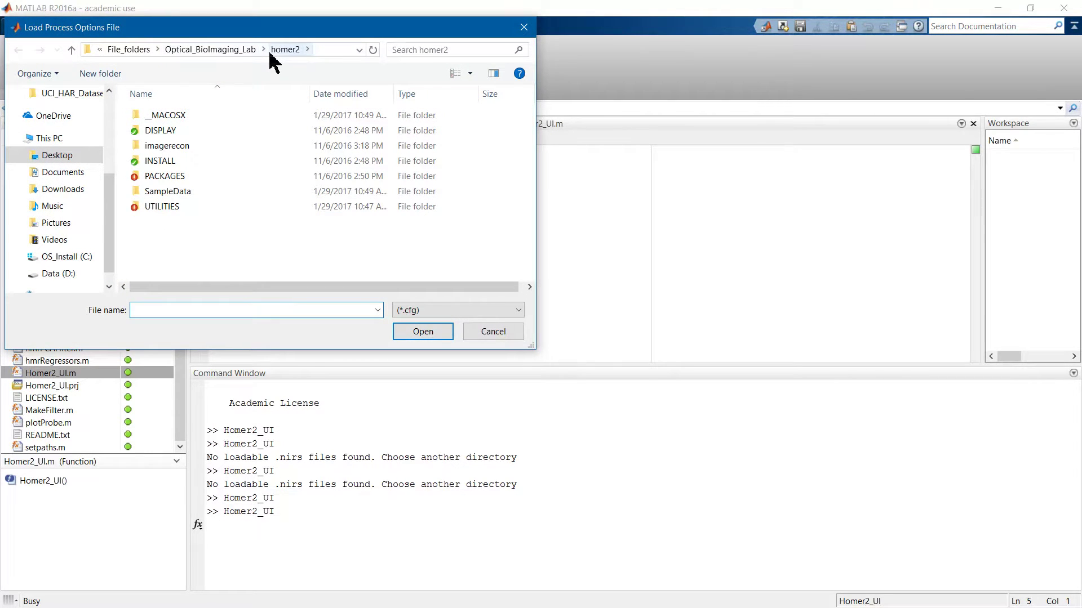
double_click(183, 192)
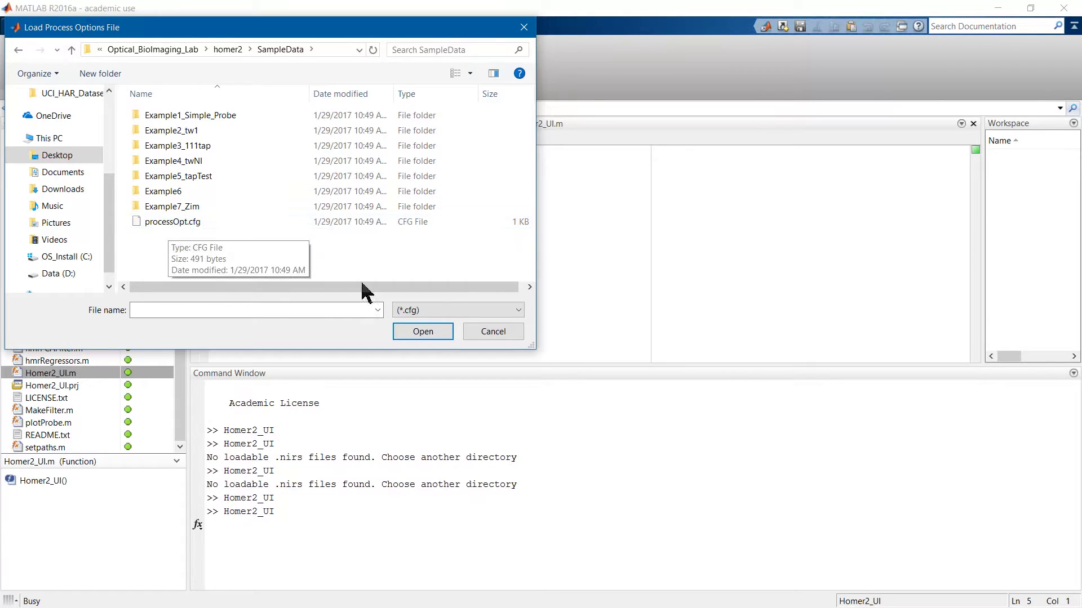
Step: Skip the processing options file, accept the default config, plot source G's raw data from example1.nirs, then close Homer2_UI
click(479, 330)
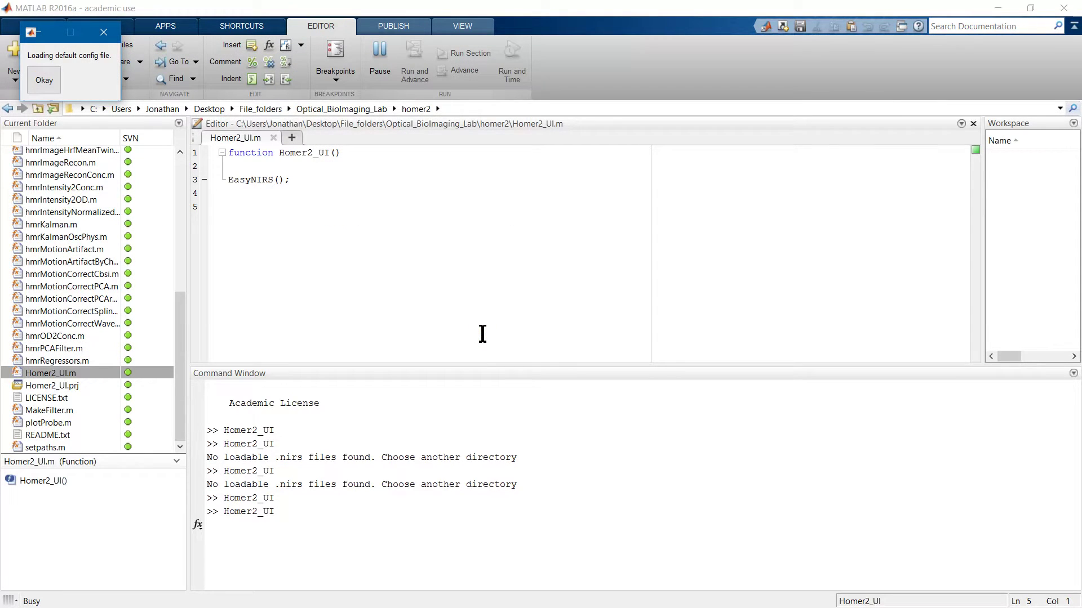
click(45, 80)
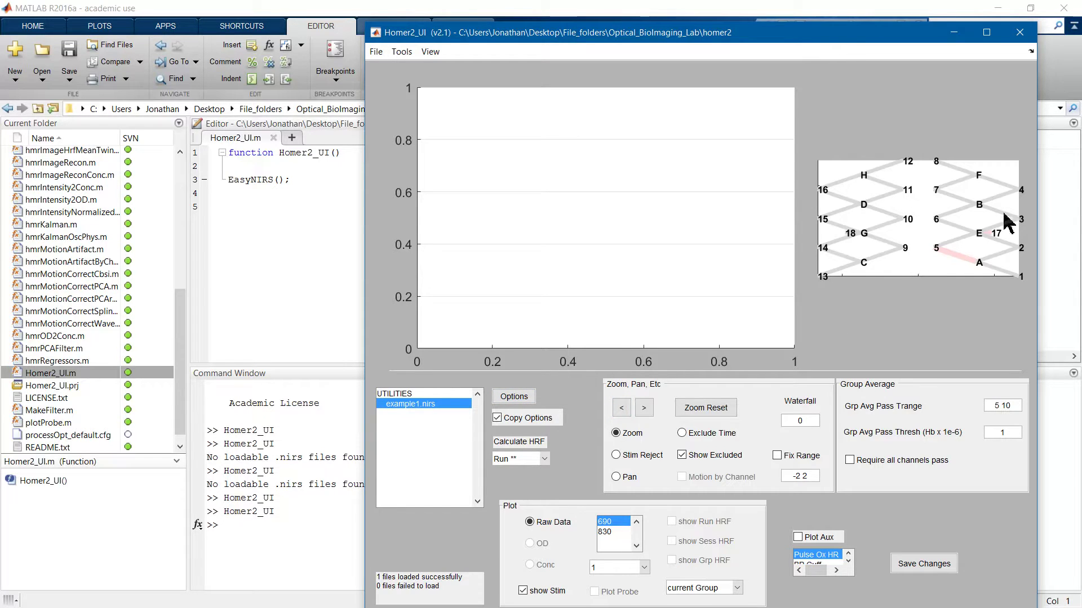
click(885, 243)
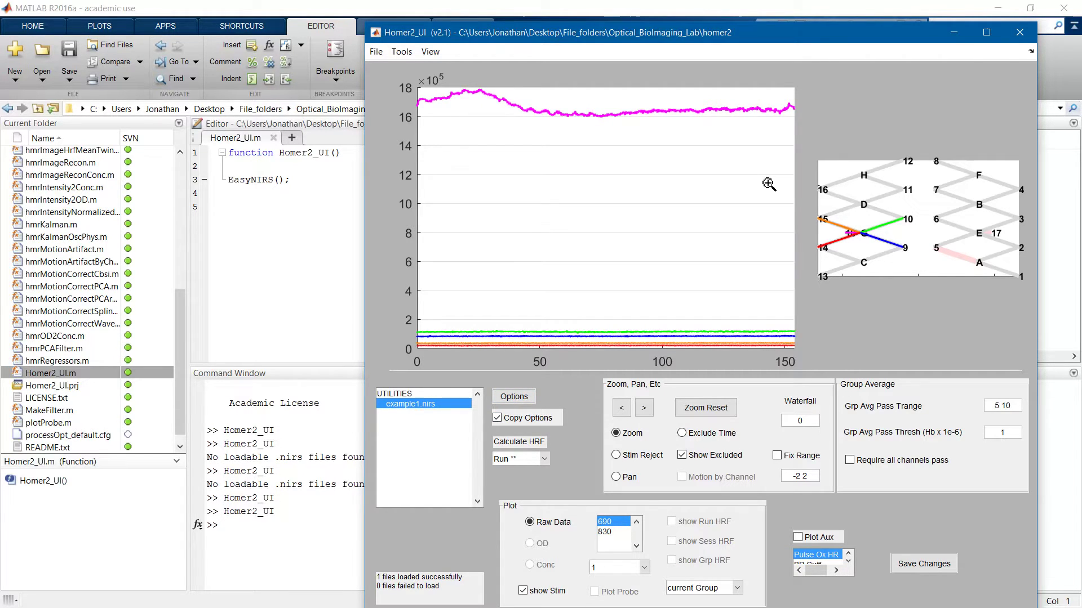
click(1020, 35)
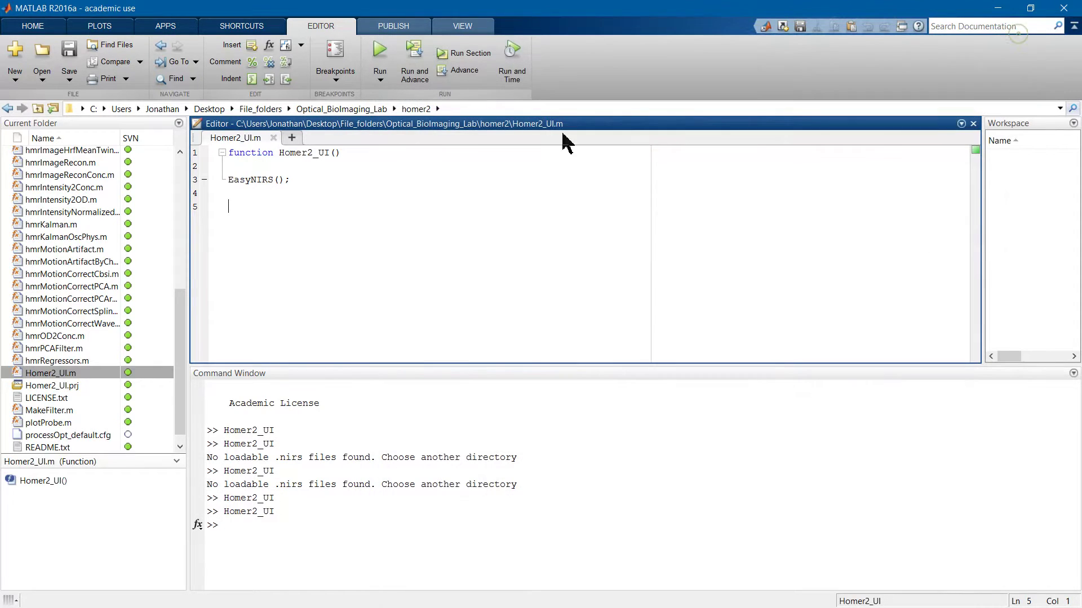
Step: Set the current folder to homer2's PACKAGES > AtlasViewerGUI folder
drag(180, 345, 182, 200)
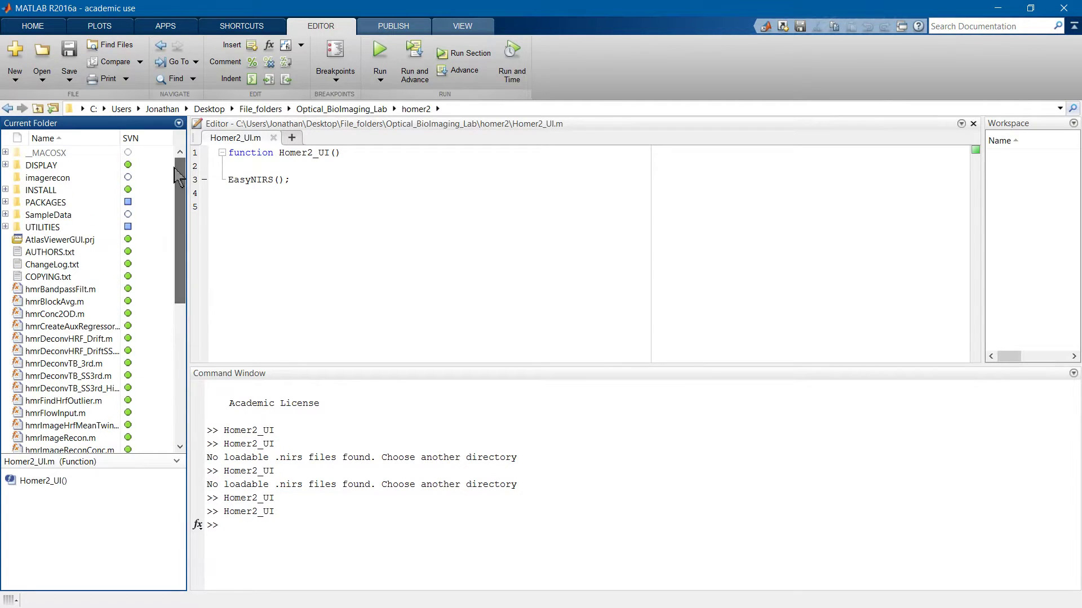
click(43, 204)
double_click(42, 204)
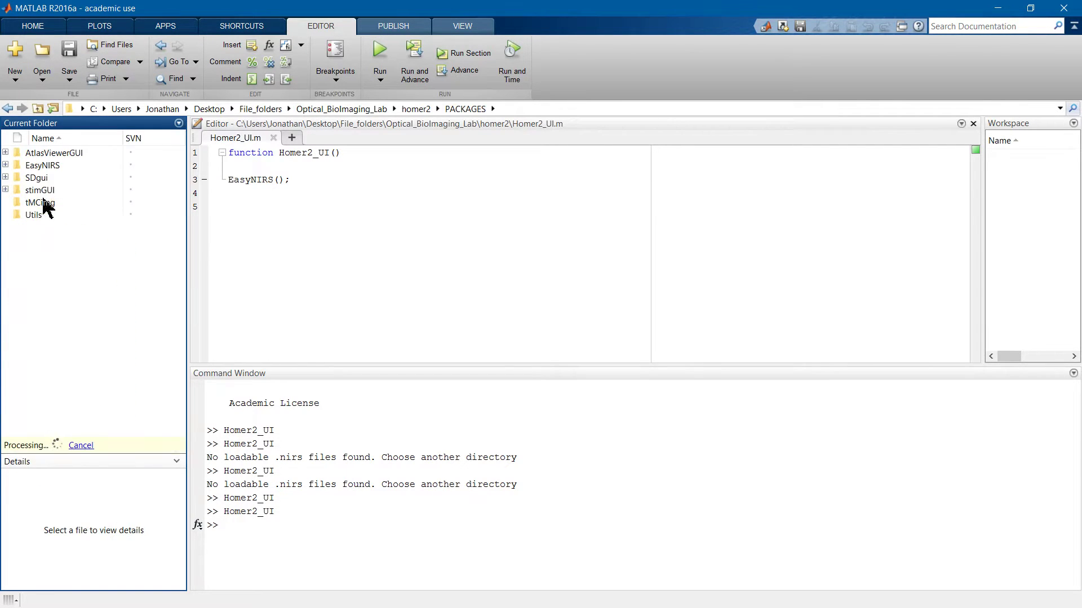
double_click(43, 153)
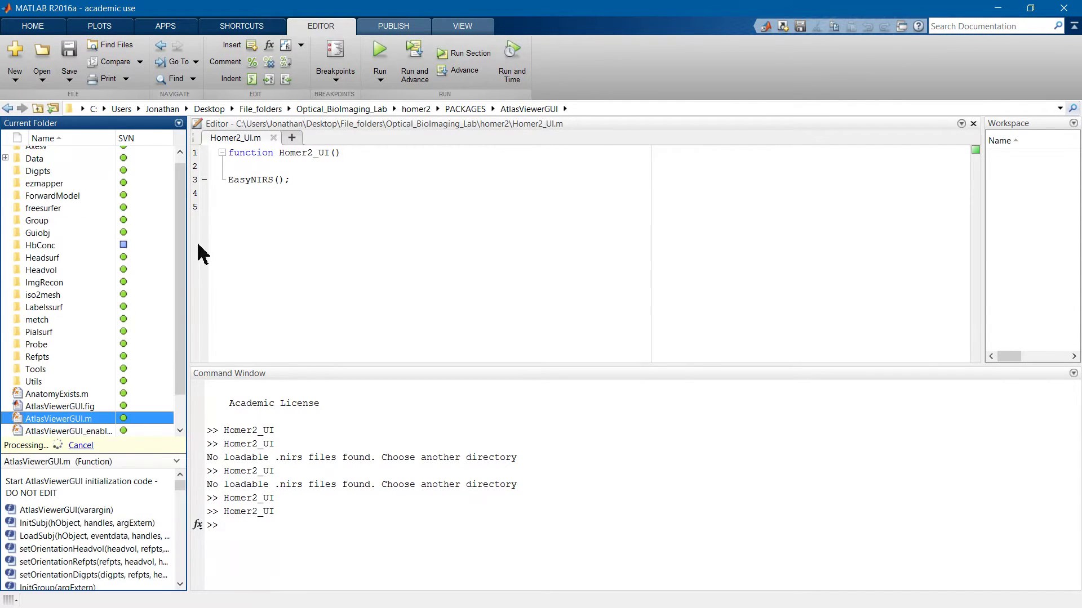
scroll(181, 314, down, 1)
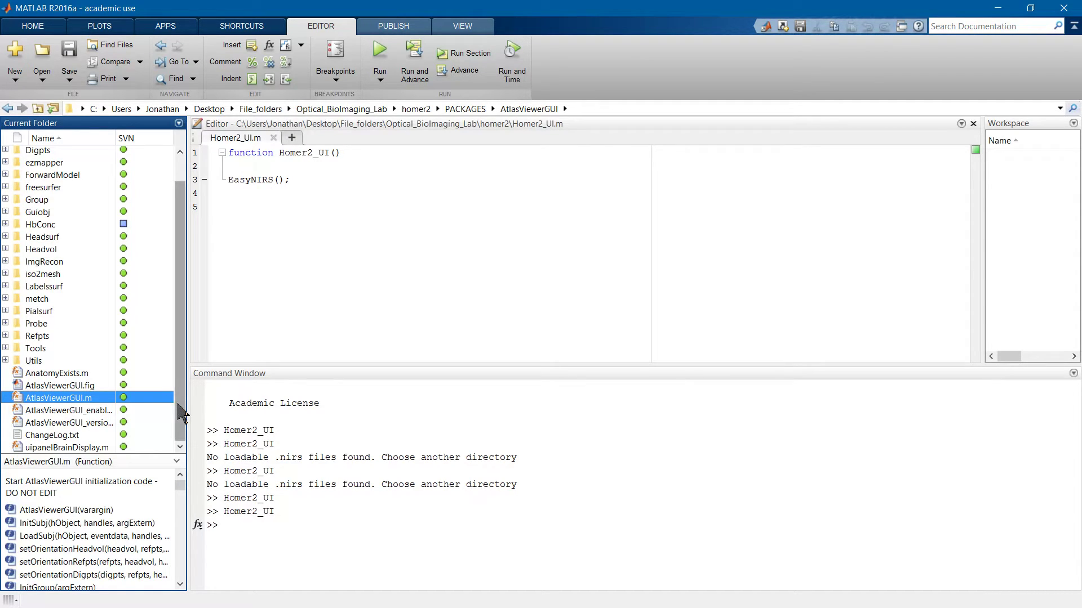
drag(179, 412, 184, 387)
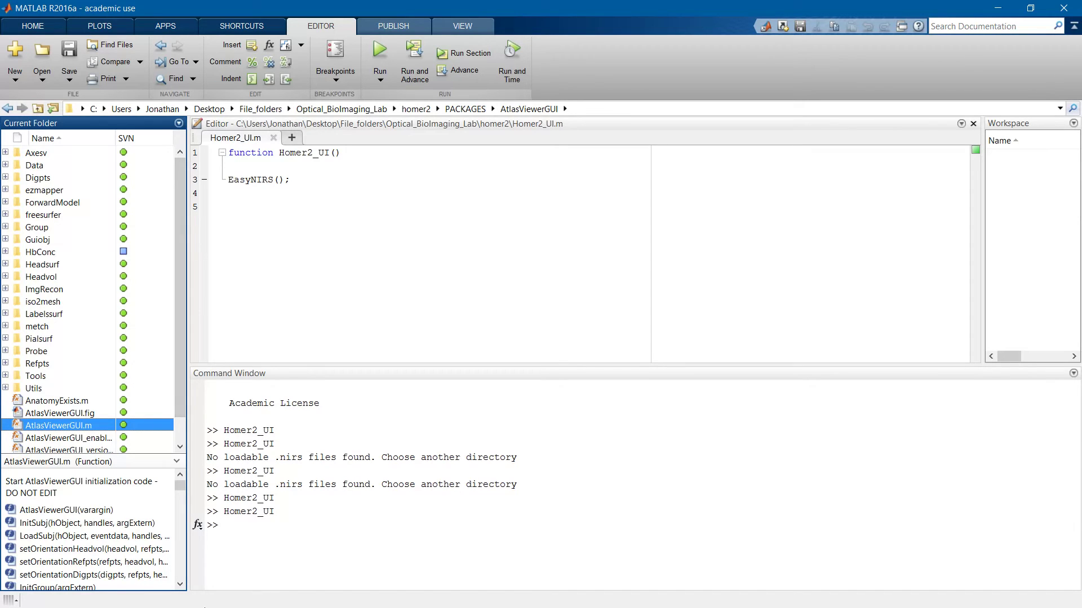
Step: Minimize MATLAB to reveal File Explorer and the screen recorder's controls
click(828, 133)
click(998, 9)
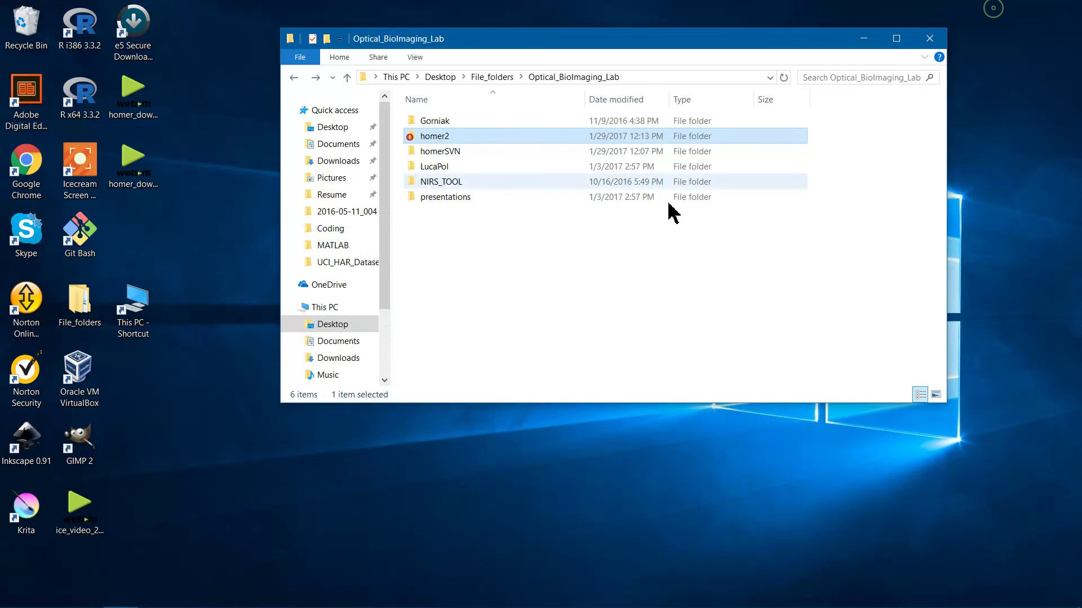
click(268, 602)
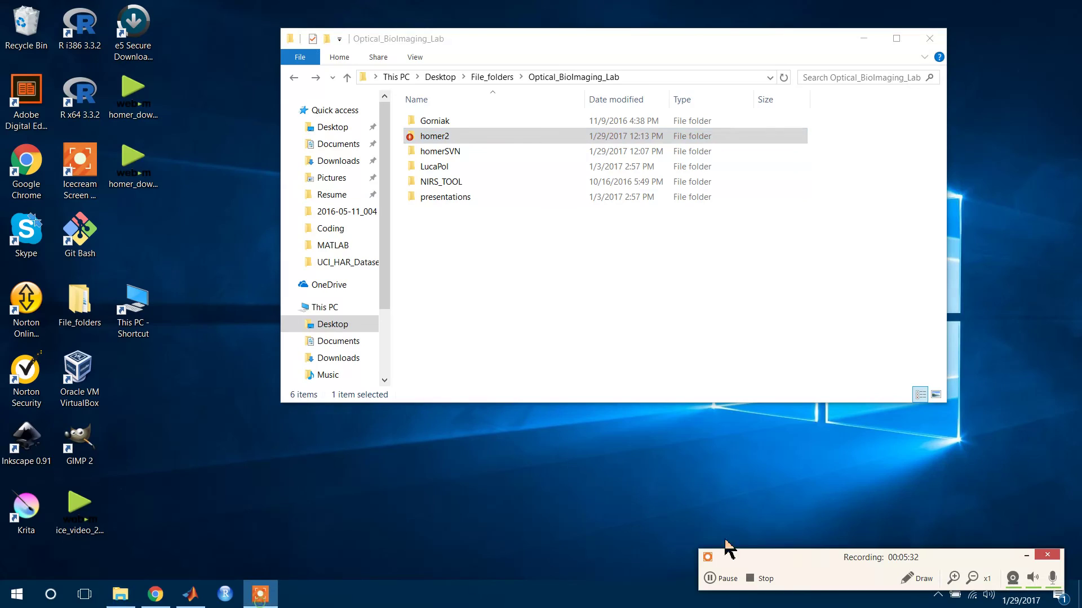